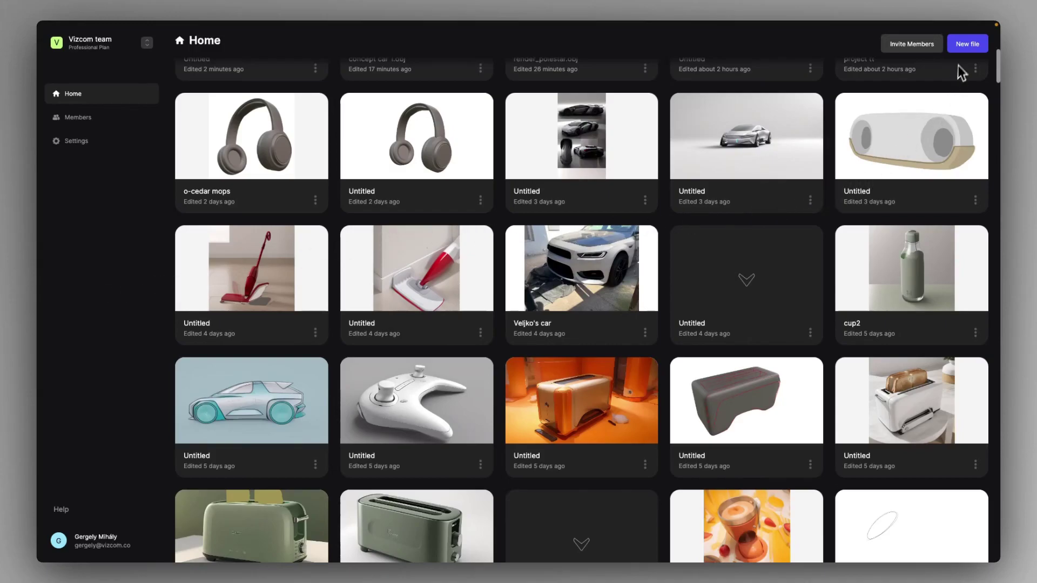
Create a new blank file and drop the sneaker line sketch onto its canvas, zoomed to fit.
{"action": "left_click", "coordinate": [967, 46]}
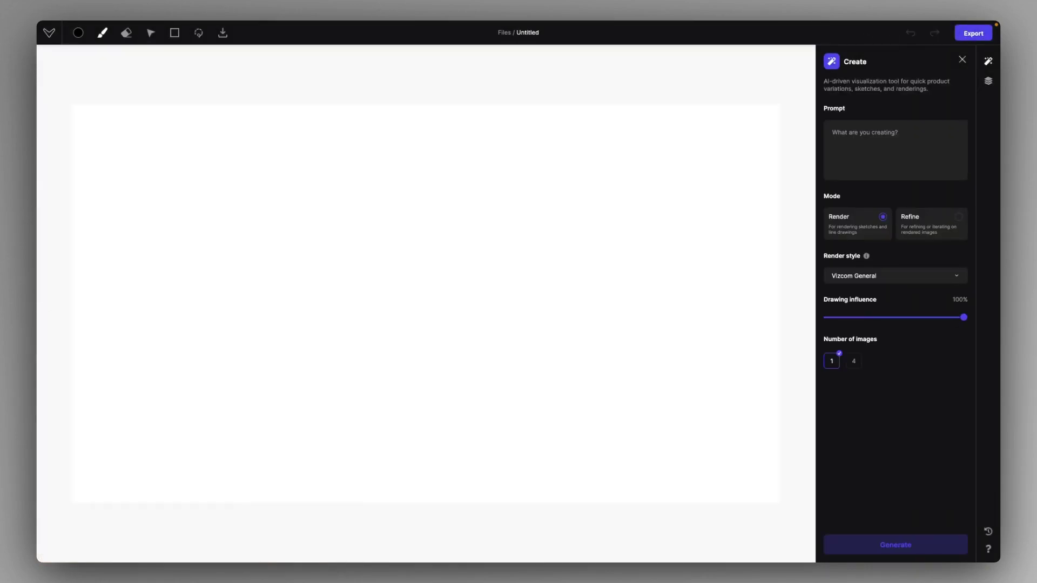
{"action": "left_click_drag", "start_coordinate": [354, 416], "coordinate": [428, 346]}
{"action": "scroll", "coordinate": [506, 324], "scroll_direction": "down", "scroll_amount": 3}
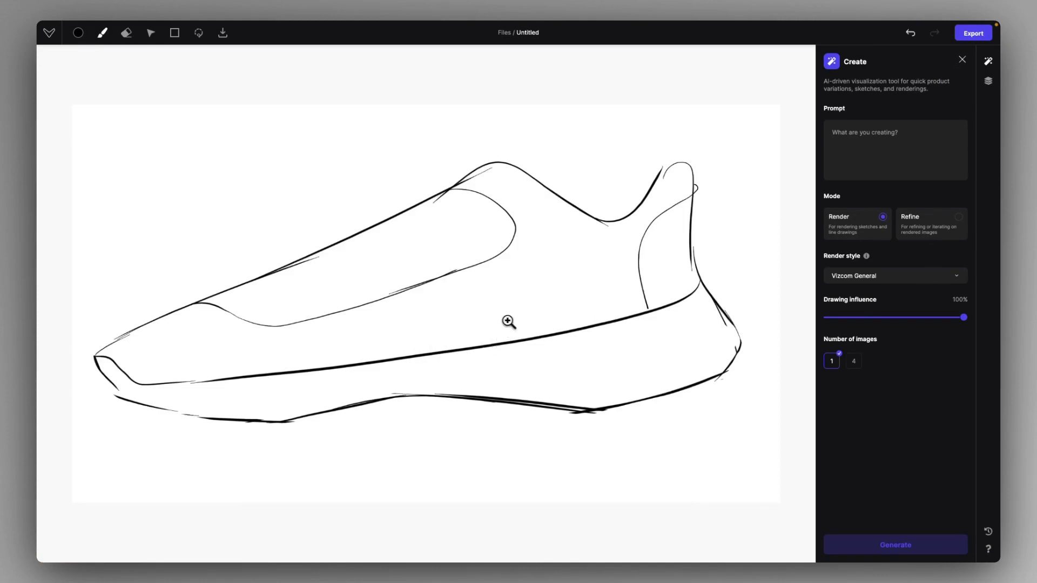
Render the sketch from the prompt 'futuristic sneaker concept, made out of fabric and rubber' at 70% drawing influence.
{"action": "left_click", "coordinate": [876, 161]}
{"action": "type", "text": "sn"}
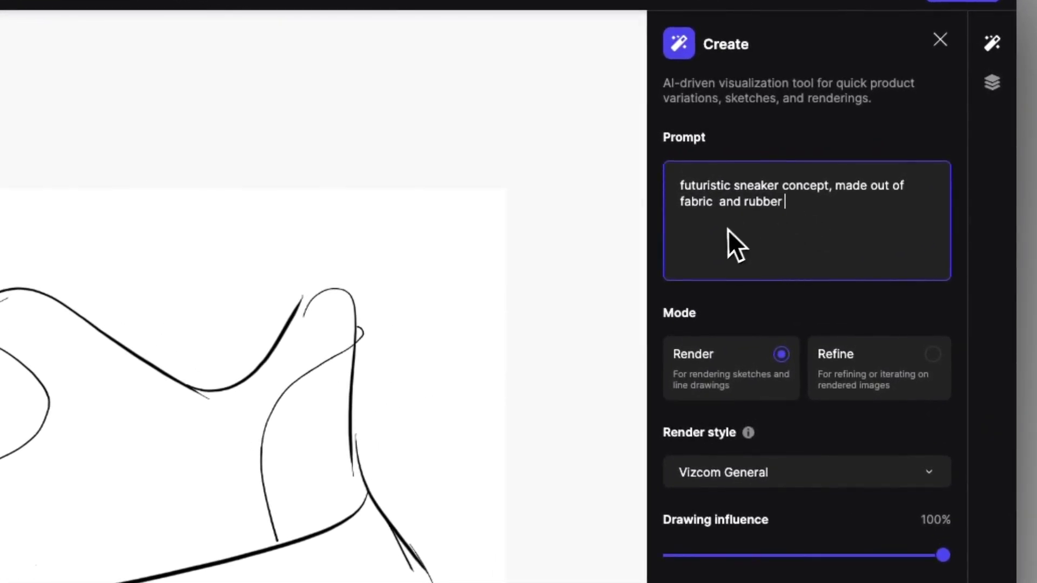
{"action": "left_click_drag", "start_coordinate": [943, 555], "coordinate": [879, 563]}
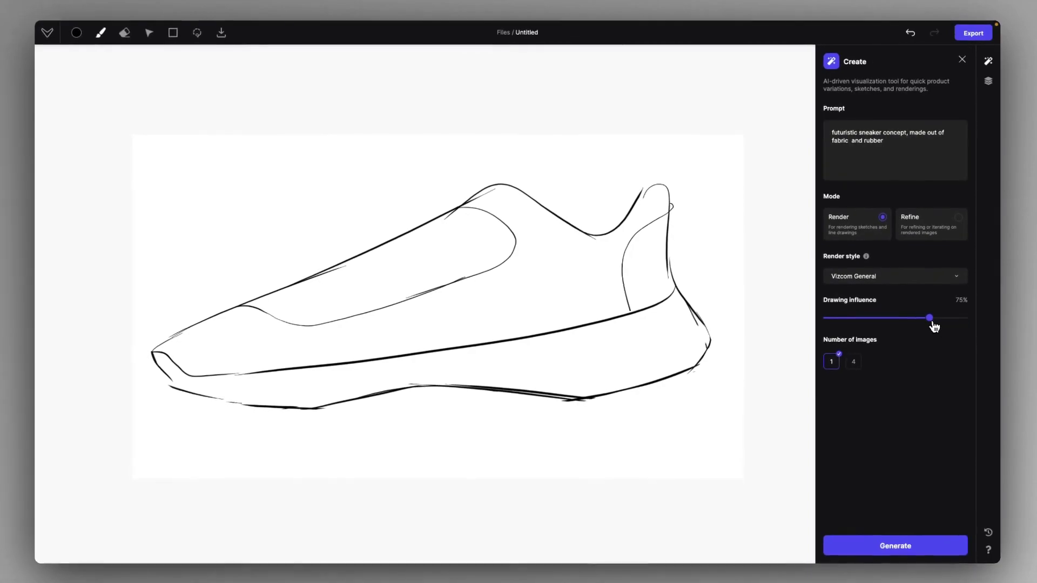
{"action": "left_click_drag", "start_coordinate": [934, 327], "coordinate": [923, 322]}
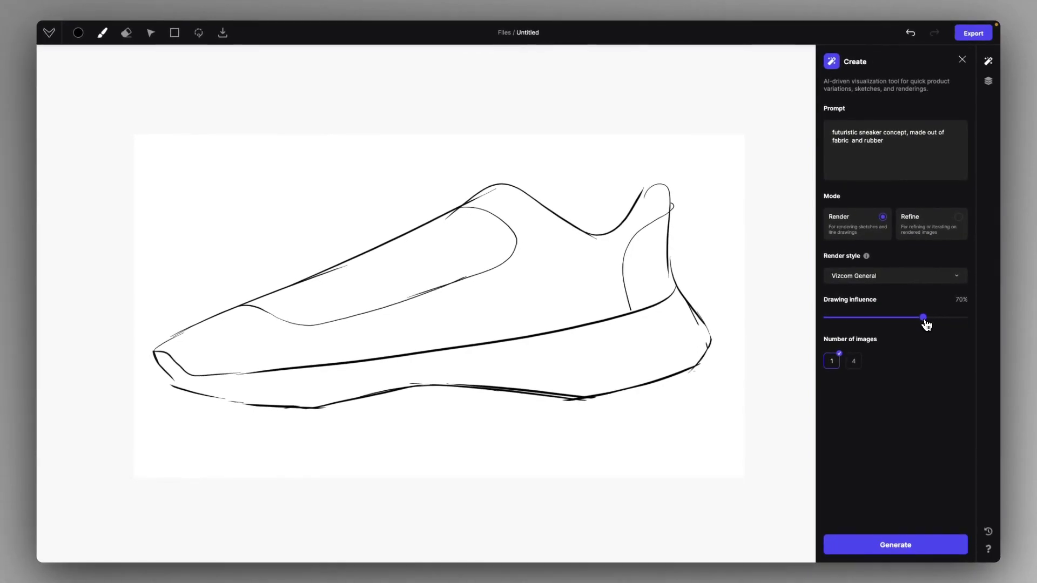
{"action": "left_click", "coordinate": [890, 542]}
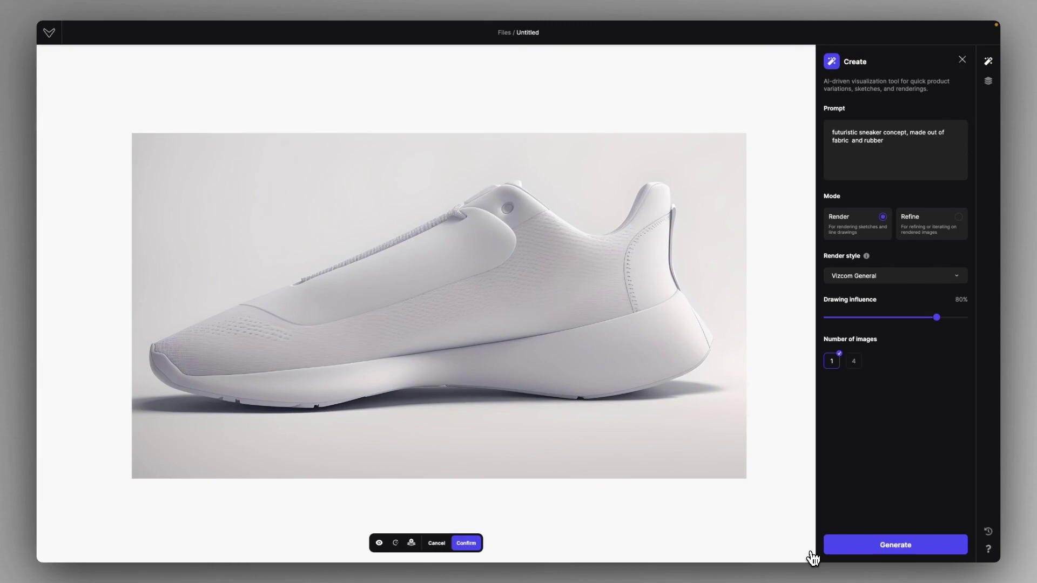
{"action": "left_click", "coordinate": [379, 543]}
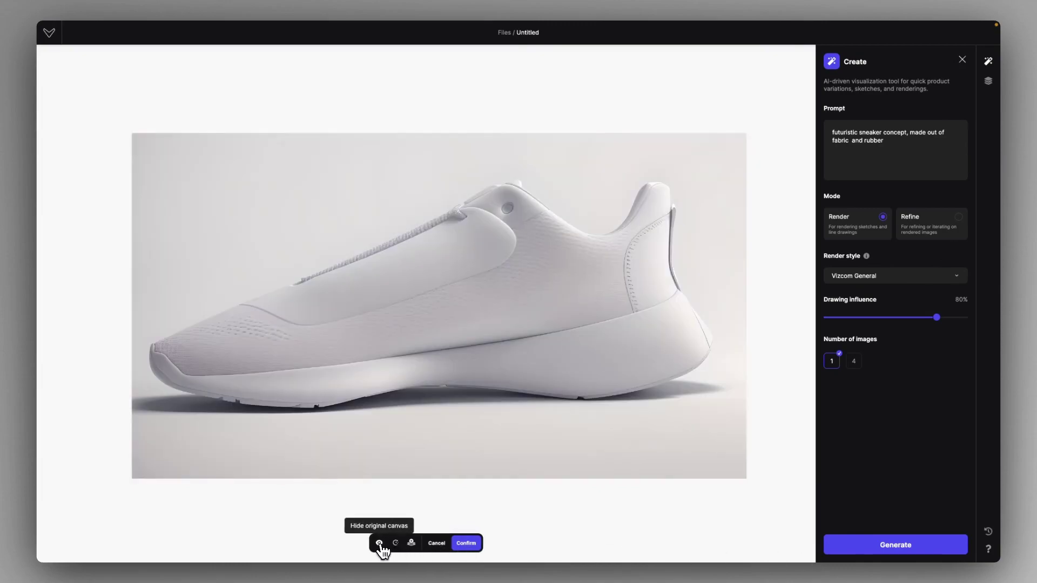
Keep the white sneaker render and generate a Refine-mode version, comparing it against the original.
{"action": "left_click", "coordinate": [466, 543]}
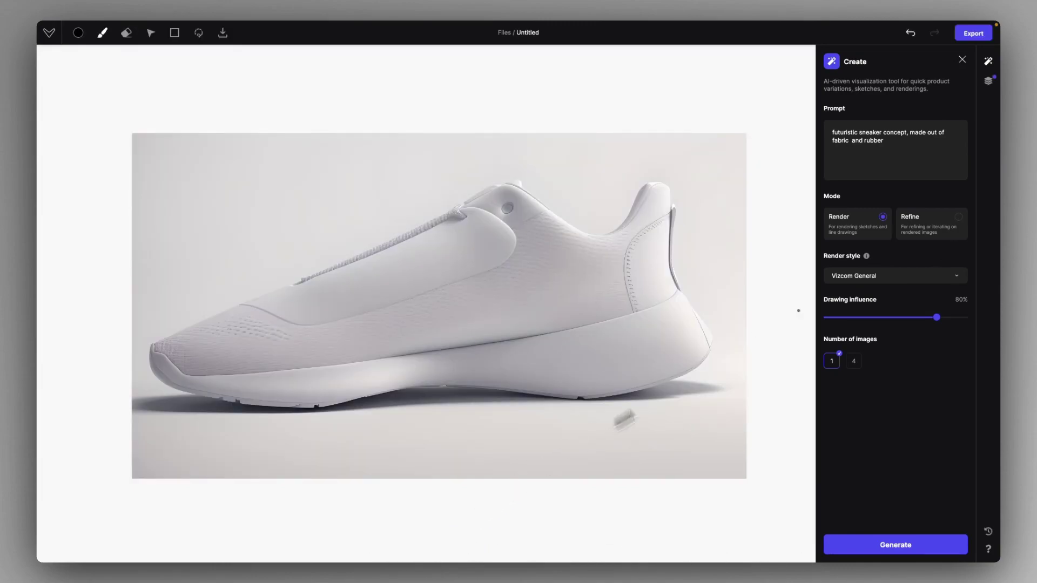
{"action": "left_click", "coordinate": [933, 229]}
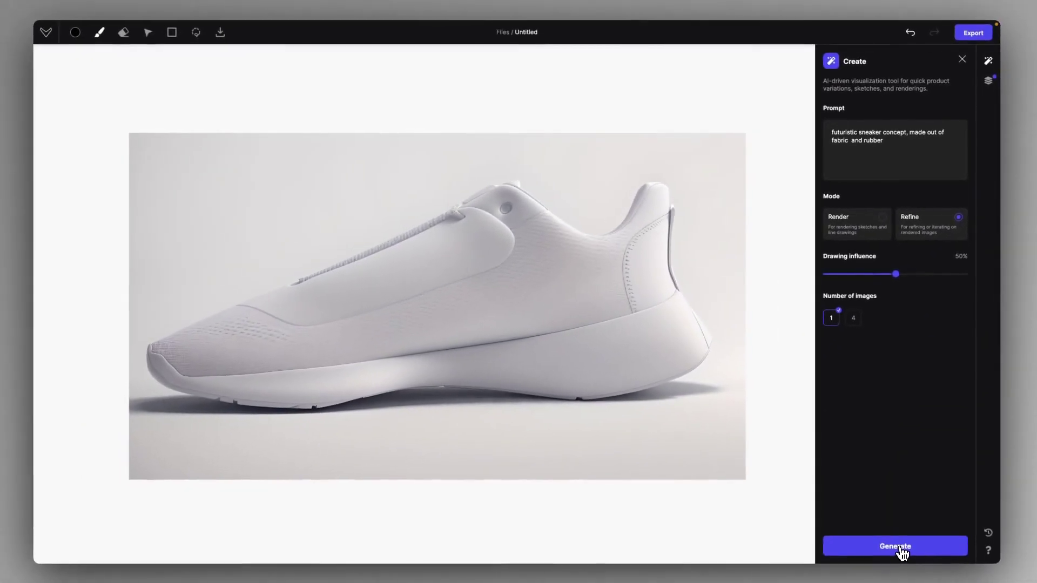
{"action": "left_click", "coordinate": [897, 545]}
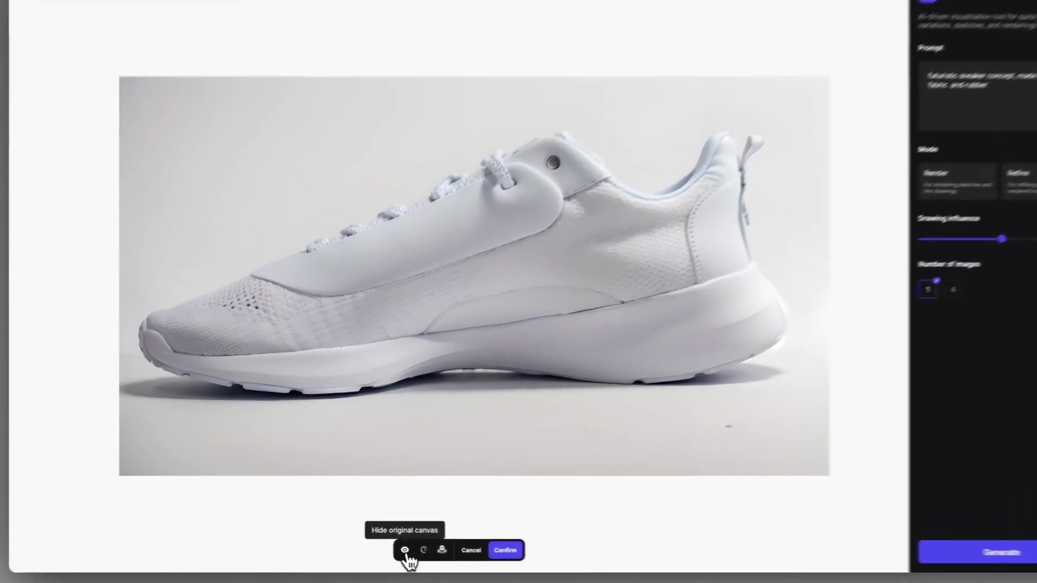
{"action": "left_click", "coordinate": [379, 543]}
{"action": "left_click", "coordinate": [426, 558]}
{"action": "left_click", "coordinate": [428, 559]}
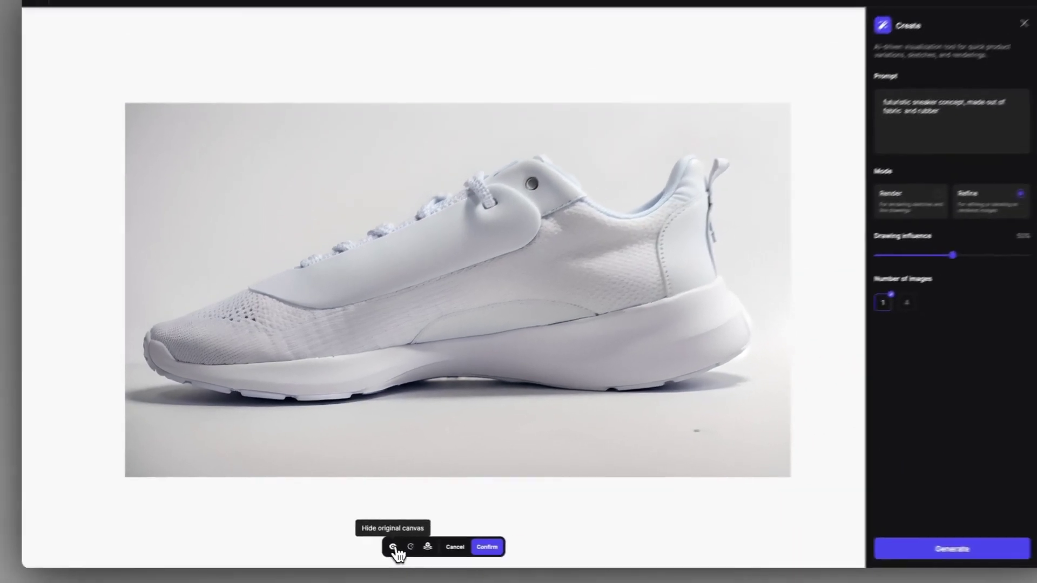
{"action": "left_click", "coordinate": [425, 557]}
{"action": "left_click", "coordinate": [426, 556]}
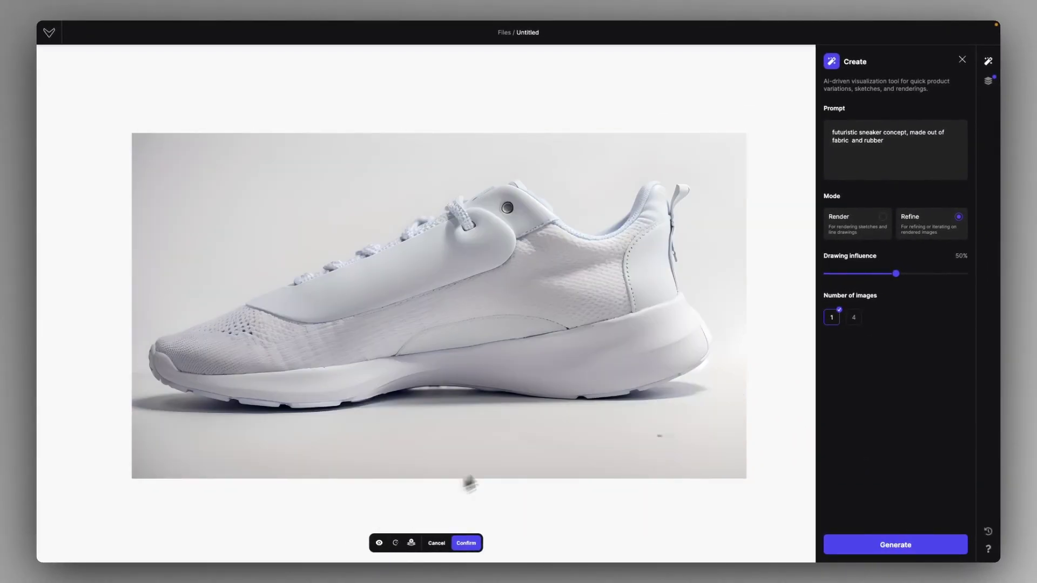
Regenerate the refinement at 30% drawing influence, discard that result and show the layers.
{"action": "left_click", "coordinate": [867, 273]}
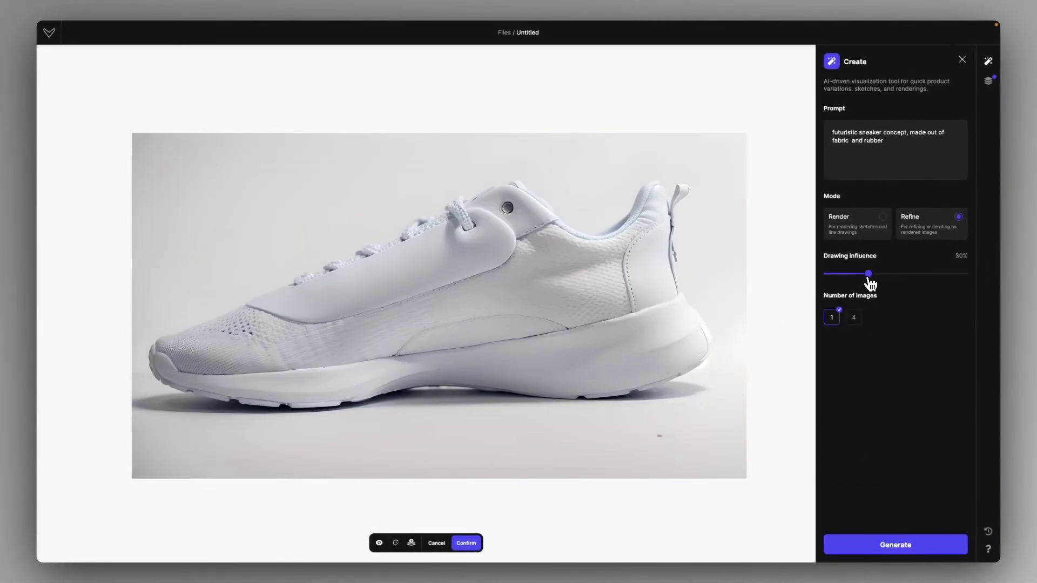
{"action": "left_click", "coordinate": [396, 543]}
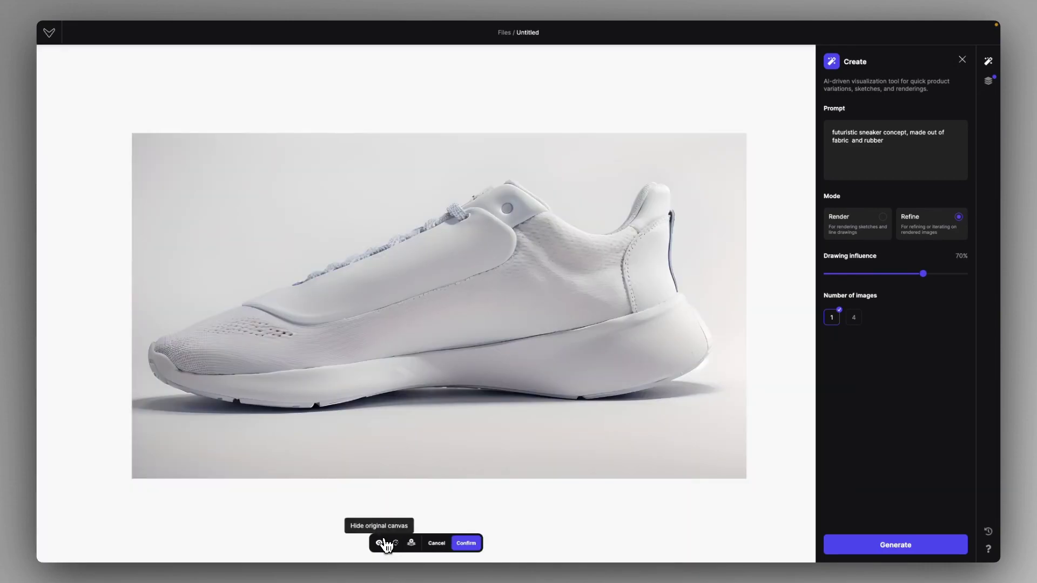
{"action": "left_click", "coordinate": [379, 543]}
{"action": "left_click", "coordinate": [379, 542]}
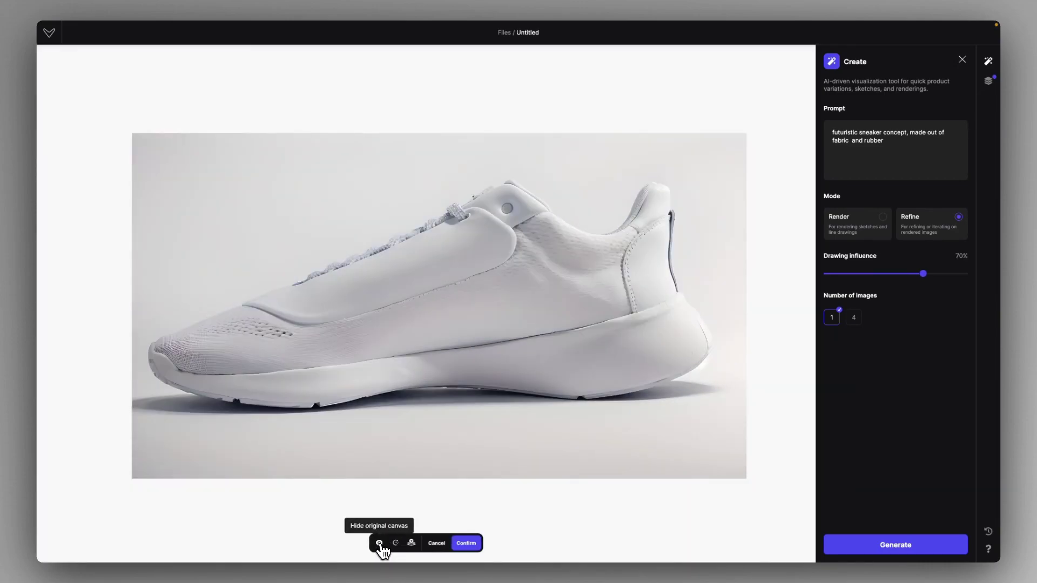
{"action": "left_click", "coordinate": [436, 545]}
{"action": "left_click", "coordinate": [988, 81]}
Choose a dark red paint colour with brush opacity at 100%.
{"action": "left_click", "coordinate": [963, 109]}
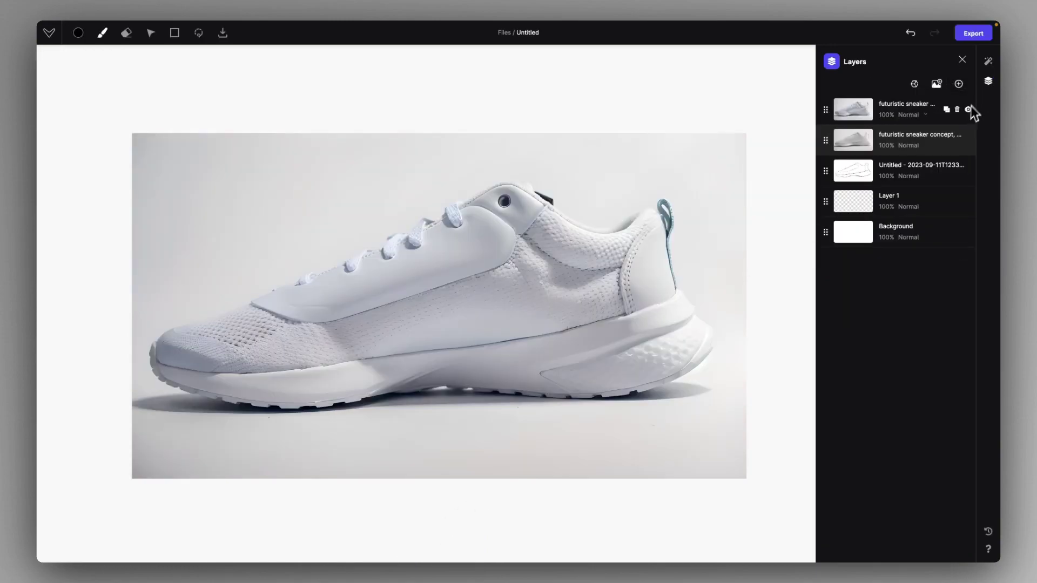
{"action": "left_click", "coordinate": [988, 62]}
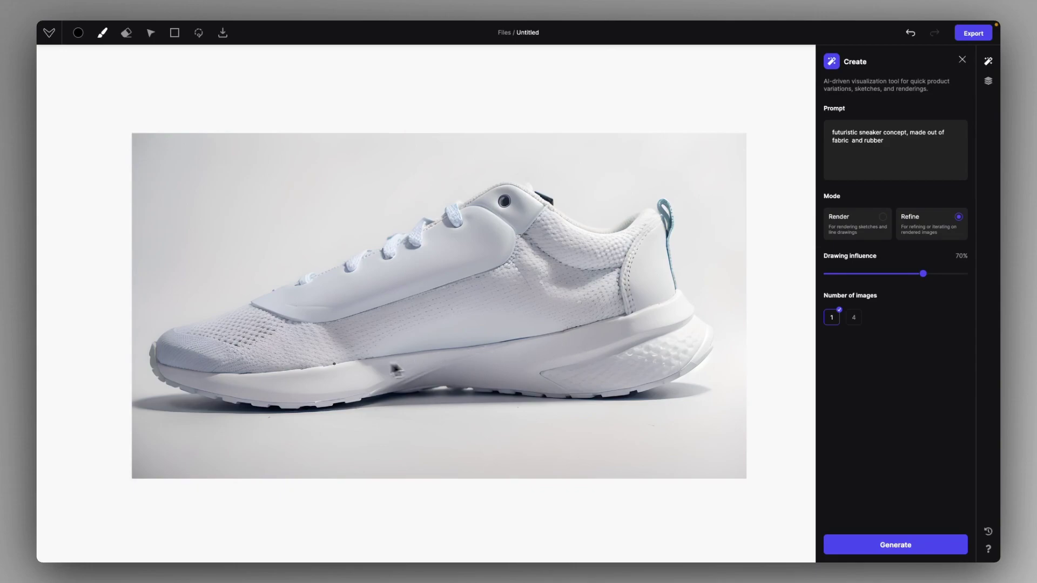
{"action": "scroll", "coordinate": [261, 363], "scroll_direction": "up", "scroll_amount": 5}
{"action": "scroll", "coordinate": [200, 347], "scroll_direction": "down", "scroll_amount": 5}
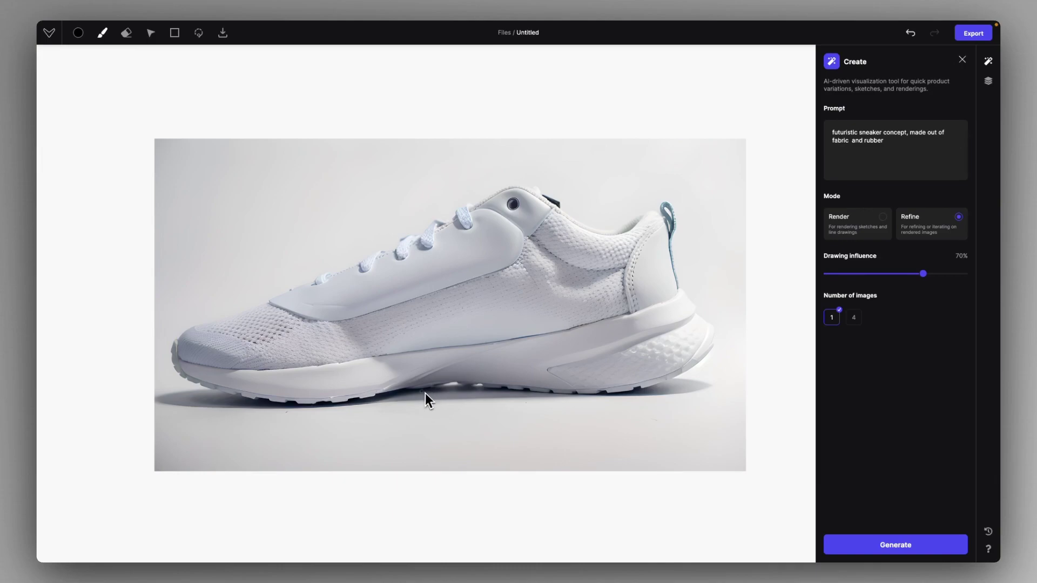
{"action": "left_click", "coordinate": [988, 83]}
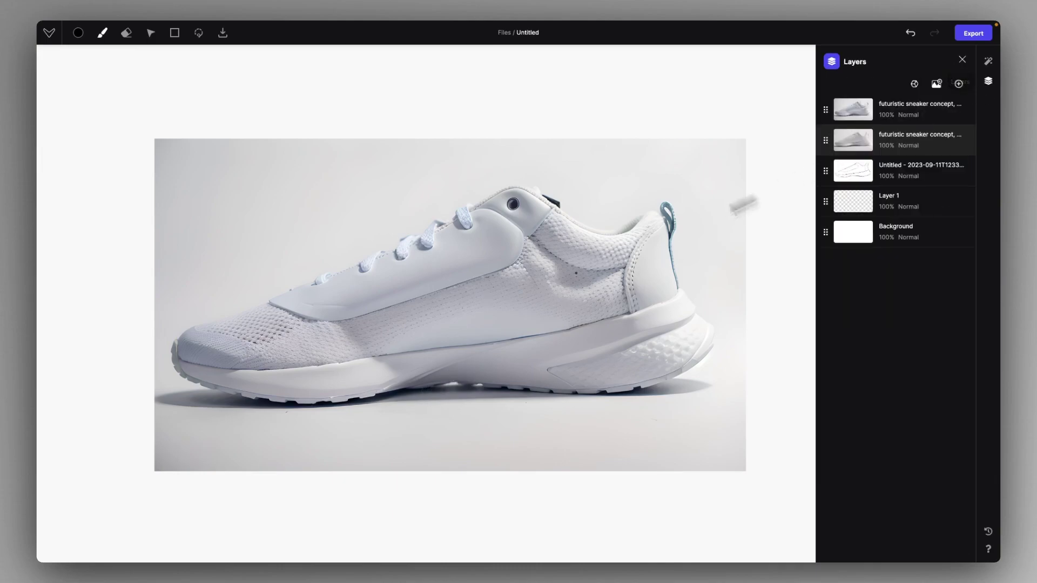
{"action": "left_click", "coordinate": [78, 32]}
{"action": "left_click_drag", "start_coordinate": [120, 82], "coordinate": [154, 86]}
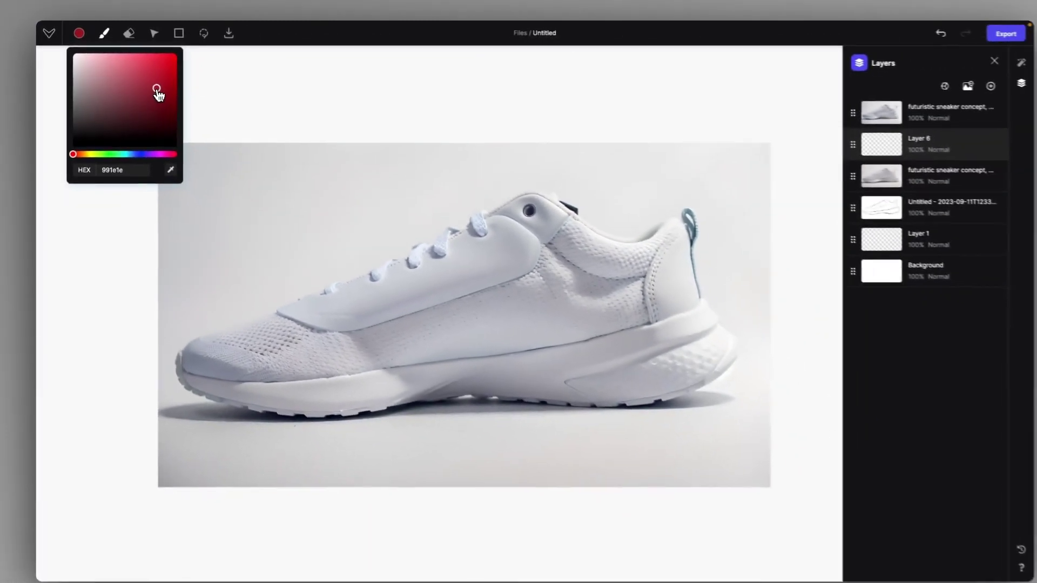
{"action": "left_click", "coordinate": [147, 44]}
{"action": "left_click_drag", "start_coordinate": [145, 124], "coordinate": [192, 132]}
Move Layer 6 to the top and paint red over the lace panel, heel and midsole.
{"action": "left_click_drag", "start_coordinate": [828, 149], "coordinate": [834, 114]}
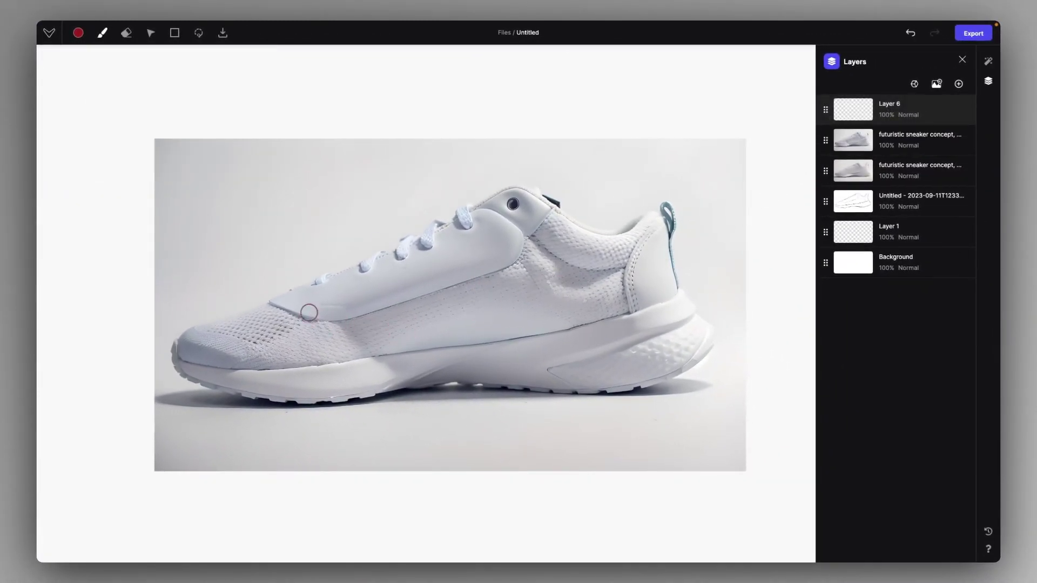
{"action": "mouse_move", "coordinate": [275, 303]}
{"action": "left_mouse_down"}
{"action": "mouse_move", "coordinate": [318, 317]}
{"action": "mouse_move", "coordinate": [379, 301]}
{"action": "mouse_move", "coordinate": [513, 249]}
{"action": "mouse_move", "coordinate": [494, 217]}
{"action": "mouse_move", "coordinate": [352, 294]}
{"action": "mouse_move", "coordinate": [497, 235]}
{"action": "mouse_move", "coordinate": [407, 252]}
{"action": "left_mouse_up"}
{"action": "left_click_drag", "start_coordinate": [285, 306], "coordinate": [459, 226]}
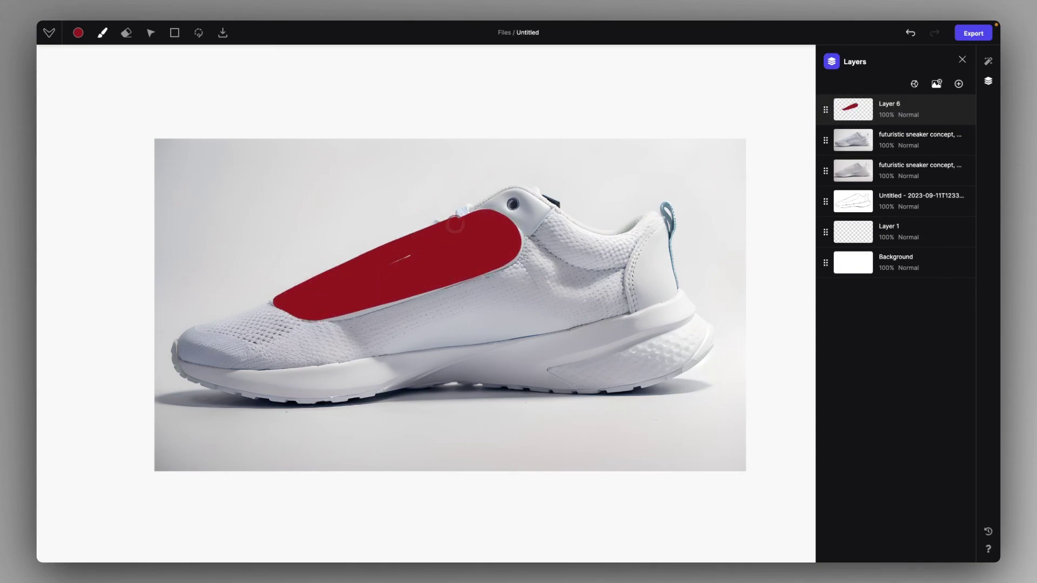
{"action": "mouse_move", "coordinate": [666, 219]}
{"action": "left_mouse_down"}
{"action": "mouse_move", "coordinate": [634, 260]}
{"action": "mouse_move", "coordinate": [637, 306]}
{"action": "mouse_move", "coordinate": [674, 292]}
{"action": "mouse_move", "coordinate": [663, 248]}
{"action": "mouse_move", "coordinate": [643, 274]}
{"action": "mouse_move", "coordinate": [651, 265]}
{"action": "mouse_move", "coordinate": [646, 292]}
{"action": "left_mouse_up"}
{"action": "mouse_move", "coordinate": [329, 392]}
{"action": "left_mouse_down"}
{"action": "mouse_move", "coordinate": [517, 324]}
{"action": "mouse_move", "coordinate": [569, 385]}
{"action": "mouse_move", "coordinate": [526, 336]}
{"action": "mouse_move", "coordinate": [428, 357]}
{"action": "mouse_move", "coordinate": [336, 397]}
{"action": "mouse_move", "coordinate": [450, 381]}
{"action": "mouse_move", "coordinate": [417, 389]}
{"action": "mouse_move", "coordinate": [556, 384]}
{"action": "mouse_move", "coordinate": [530, 352]}
{"action": "mouse_move", "coordinate": [445, 353]}
{"action": "mouse_move", "coordinate": [397, 383]}
{"action": "mouse_move", "coordinate": [544, 374]}
{"action": "mouse_move", "coordinate": [513, 362]}
{"action": "mouse_move", "coordinate": [507, 346]}
{"action": "mouse_move", "coordinate": [545, 352]}
{"action": "left_mouse_up"}
Set Layer 6's opacity to 79% so the red paint is semi-transparent.
{"action": "left_click", "coordinate": [925, 116]}
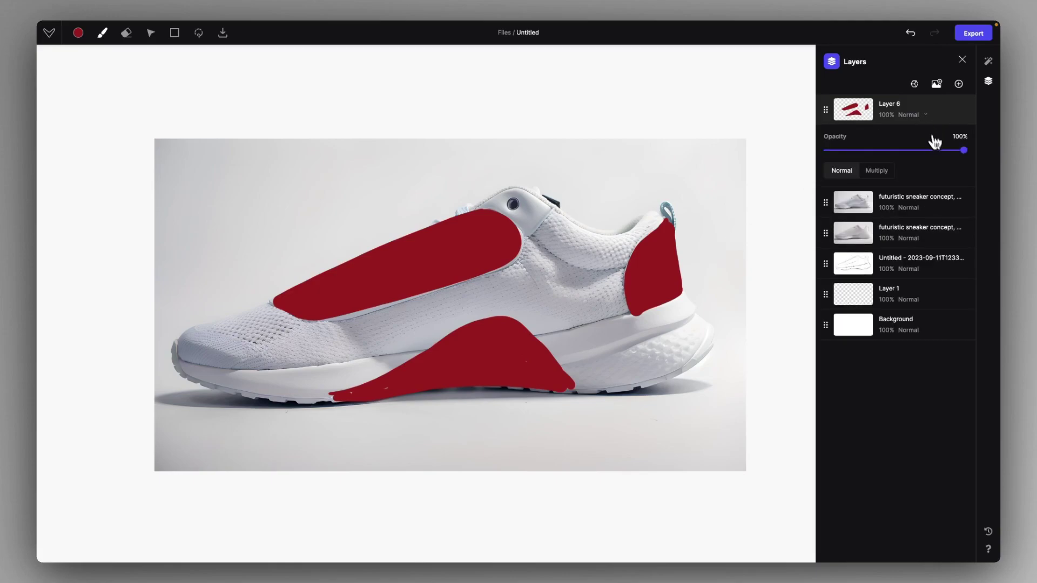
{"action": "left_click", "coordinate": [941, 151]}
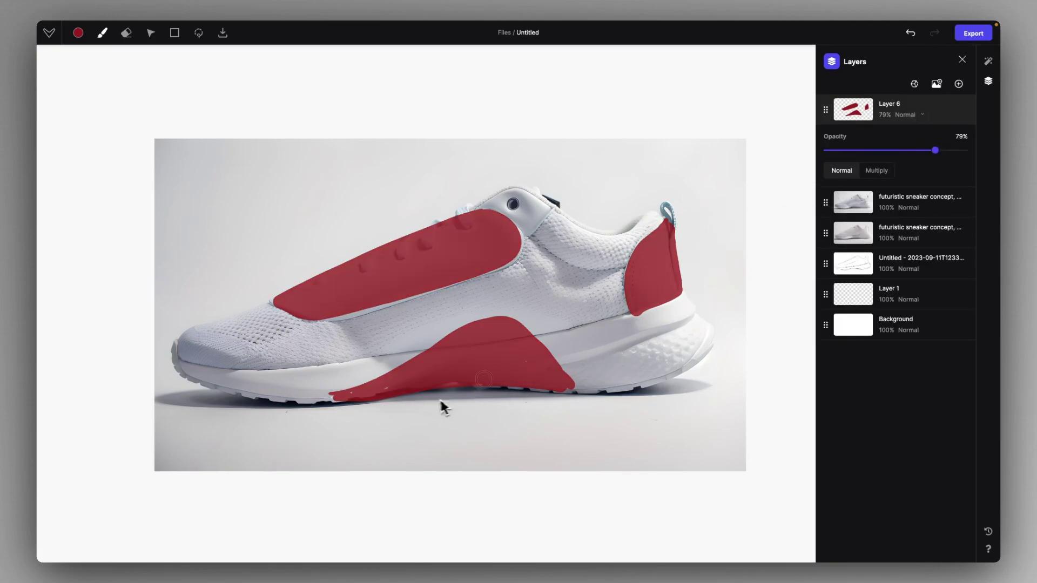
{"action": "left_click", "coordinate": [988, 61]}
Refine the painted shoe at 50% drawing influence and keep the red-and-white result.
{"action": "left_click", "coordinate": [902, 275]}
{"action": "left_click_drag", "start_coordinate": [904, 279], "coordinate": [896, 274]}
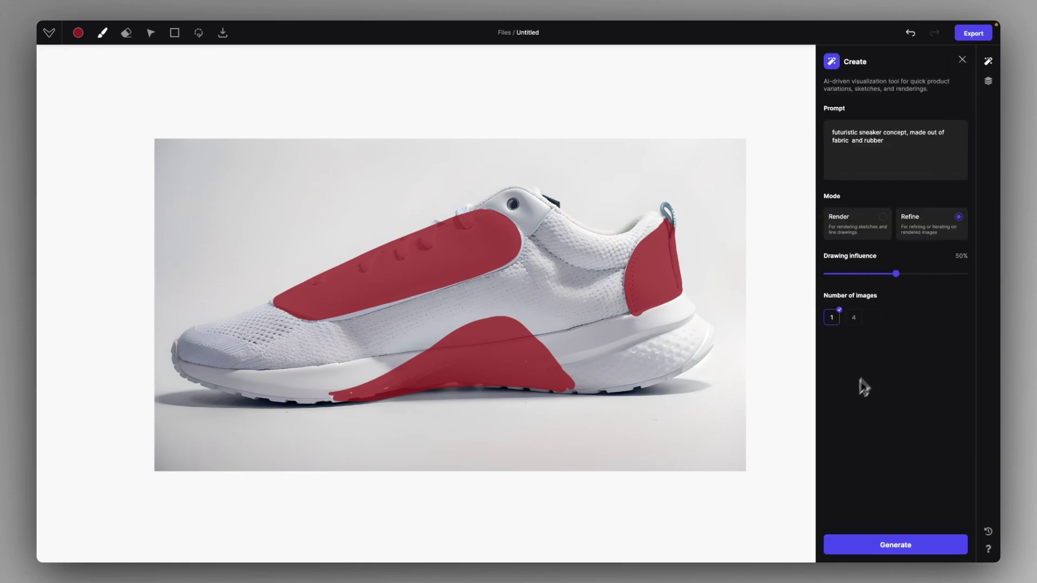
{"action": "left_click", "coordinate": [883, 541]}
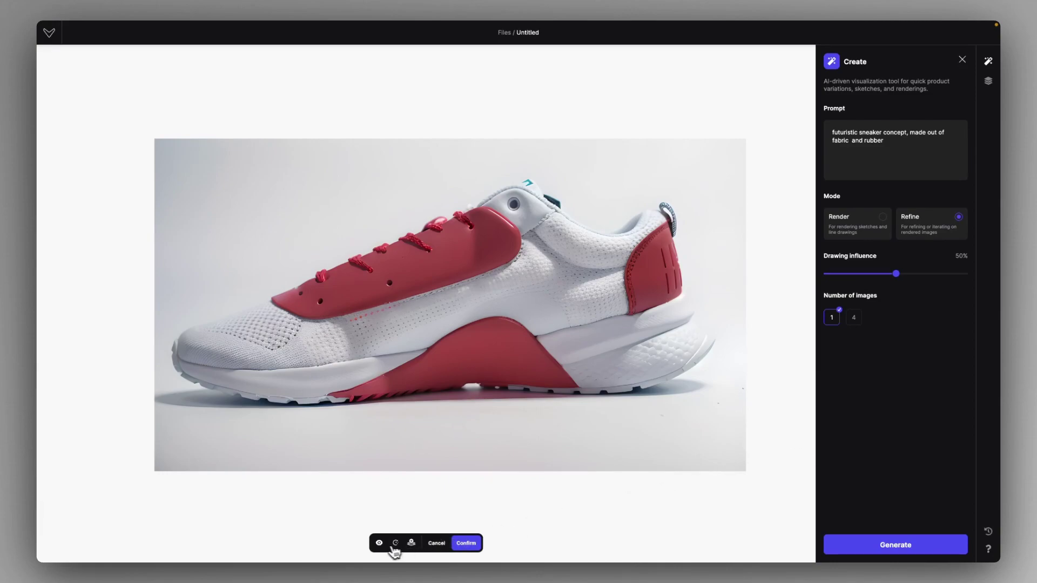
{"action": "left_click", "coordinate": [379, 543]}
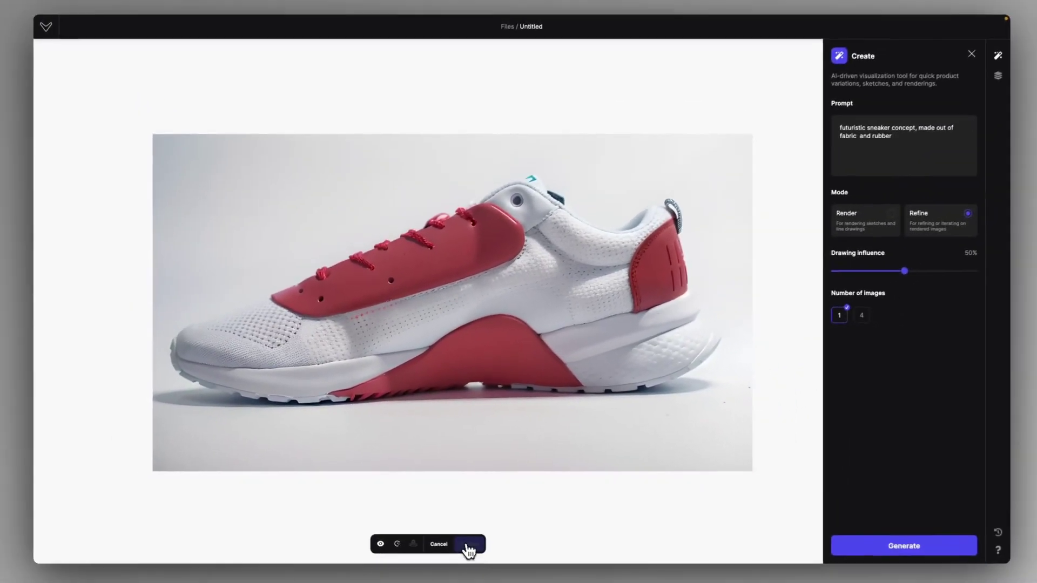
{"action": "left_click", "coordinate": [527, 566]}
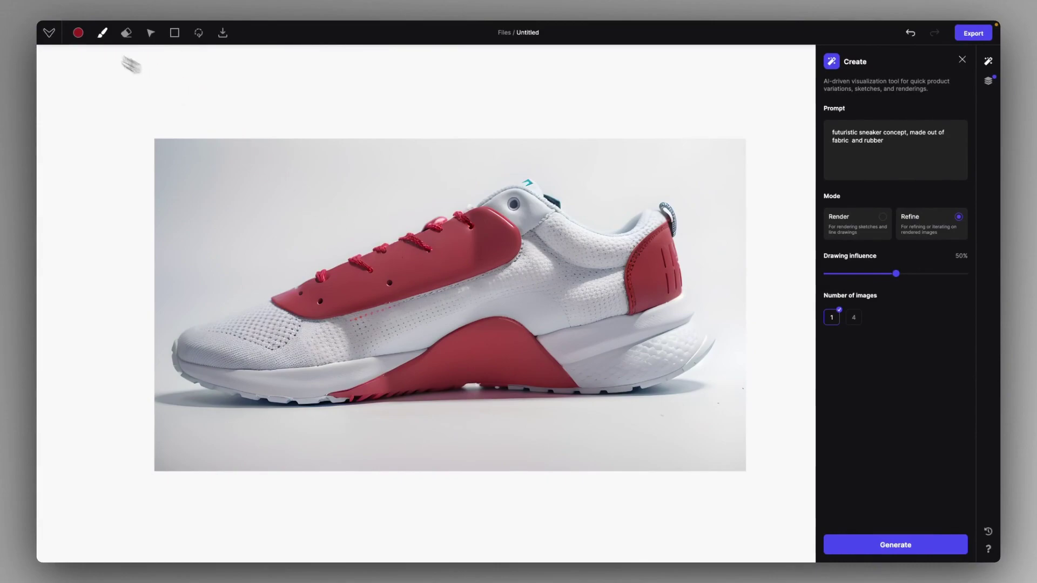
Sample the shoe's red and paint a red loop above the heel.
{"action": "left_click", "coordinate": [78, 32]}
{"action": "left_click_drag", "start_coordinate": [92, 55], "coordinate": [60, 153]}
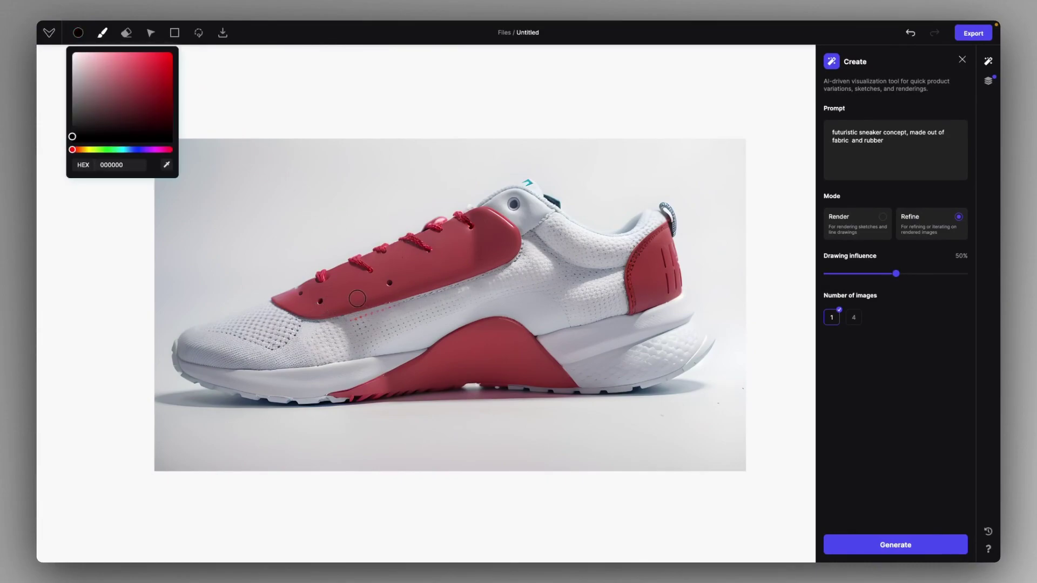
{"action": "left_click", "coordinate": [334, 304]}
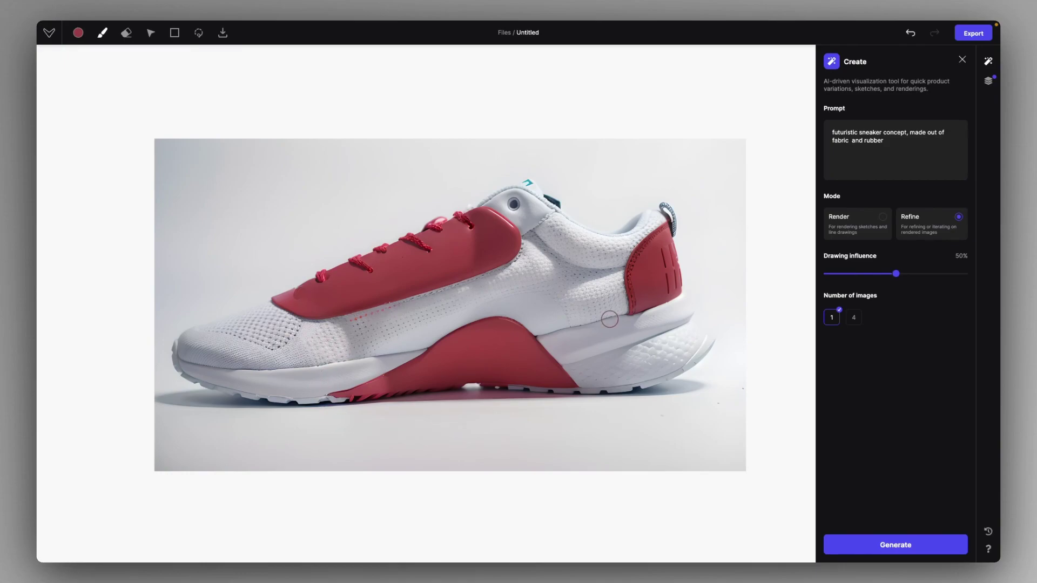
{"action": "mouse_move", "coordinate": [647, 206]}
{"action": "left_mouse_down"}
{"action": "mouse_move", "coordinate": [688, 165]}
{"action": "mouse_move", "coordinate": [676, 230]}
{"action": "mouse_move", "coordinate": [674, 222]}
{"action": "left_mouse_up"}
{"action": "left_click", "coordinate": [837, 551]}
Paint black bands along the sole, rear midsole and collar.
{"action": "left_click", "coordinate": [78, 32]}
{"action": "left_click", "coordinate": [73, 137]}
{"action": "left_click_drag", "start_coordinate": [402, 363], "coordinate": [186, 367]}
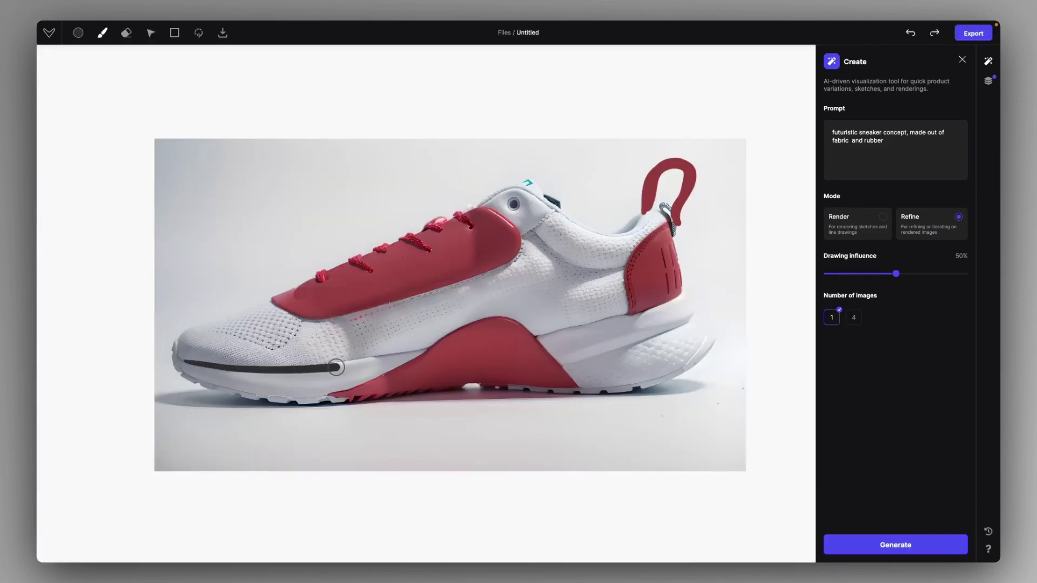
{"action": "left_click_drag", "start_coordinate": [540, 340], "coordinate": [691, 314]}
{"action": "left_click_drag", "start_coordinate": [186, 373], "coordinate": [407, 361]}
{"action": "mouse_move", "coordinate": [653, 216]}
{"action": "left_mouse_down"}
{"action": "mouse_move", "coordinate": [517, 228]}
{"action": "mouse_move", "coordinate": [502, 195]}
{"action": "left_mouse_up"}
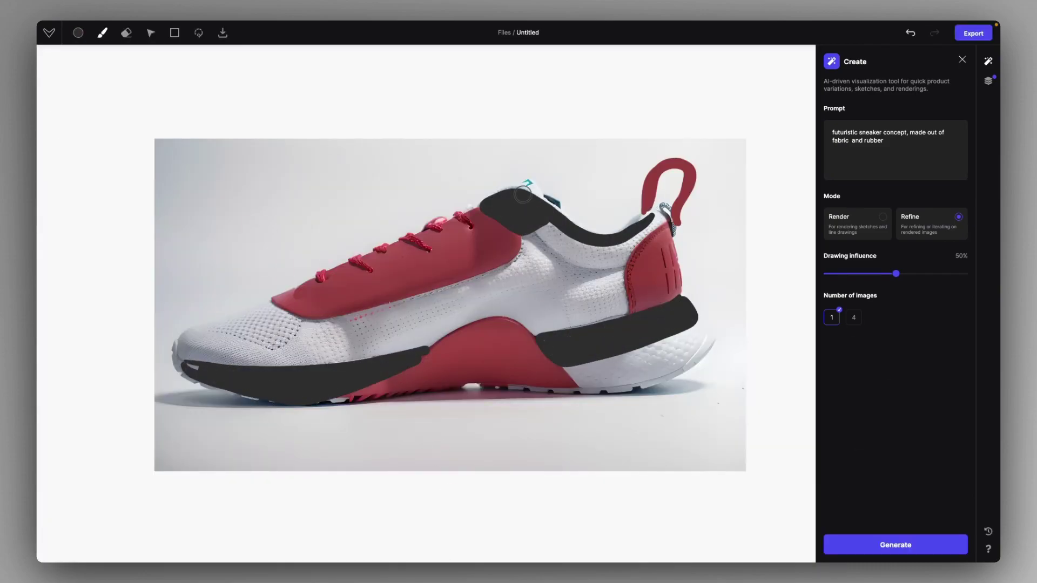
Generate a refined render with the red loop and black details and accept it.
{"action": "left_click", "coordinate": [892, 546]}
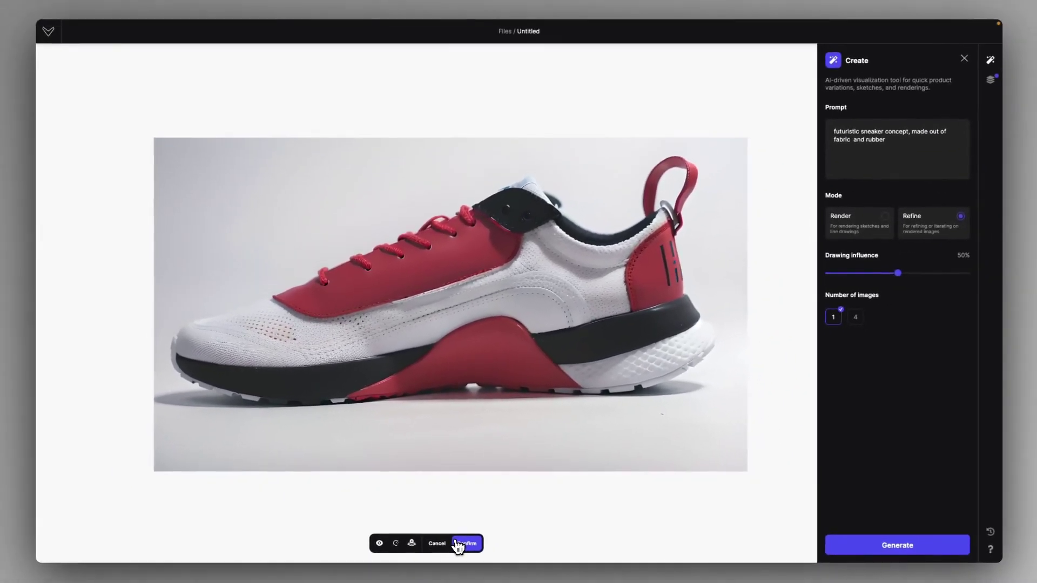
{"action": "left_click", "coordinate": [518, 578]}
{"action": "scroll", "coordinate": [482, 290], "scroll_direction": "up", "scroll_amount": 2}
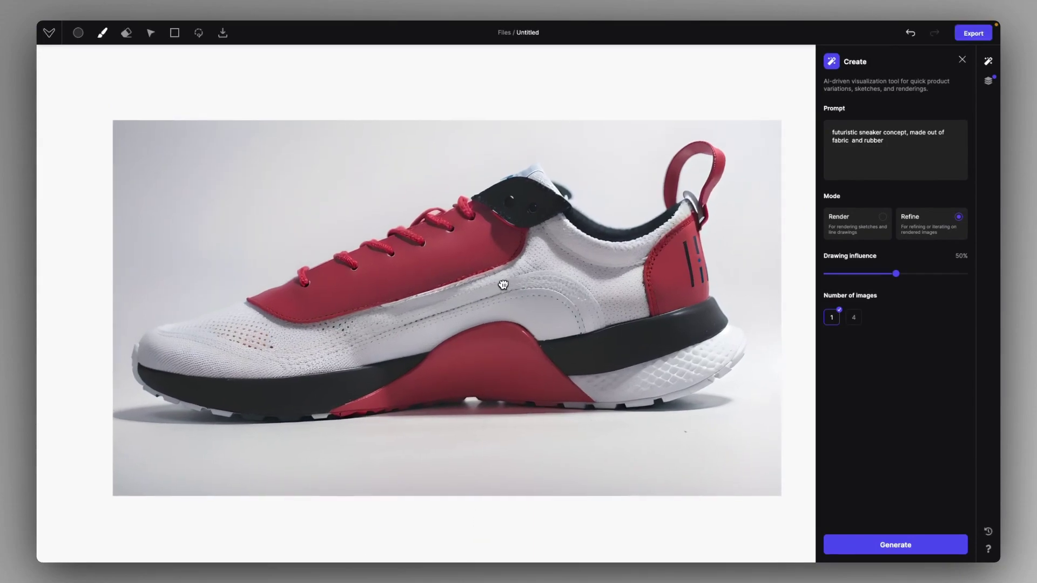
{"action": "scroll", "coordinate": [483, 290], "scroll_direction": "right", "scroll_amount": 2}
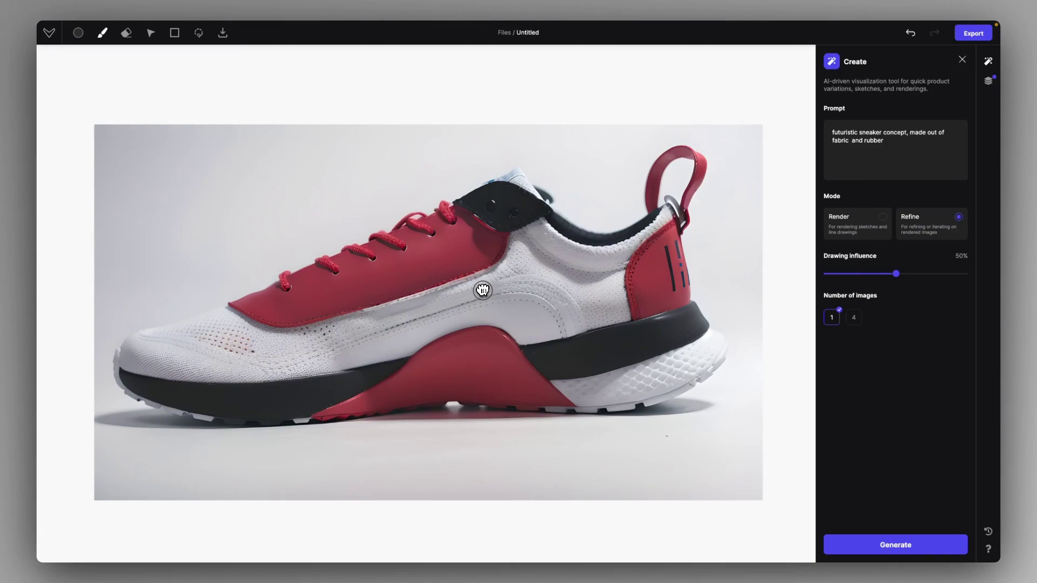
Hide the four render layers and Layer 6's paint, then switch to Render mode.
{"action": "left_click", "coordinate": [988, 81]}
{"action": "left_click", "coordinate": [968, 108]}
{"action": "left_click", "coordinate": [969, 140]}
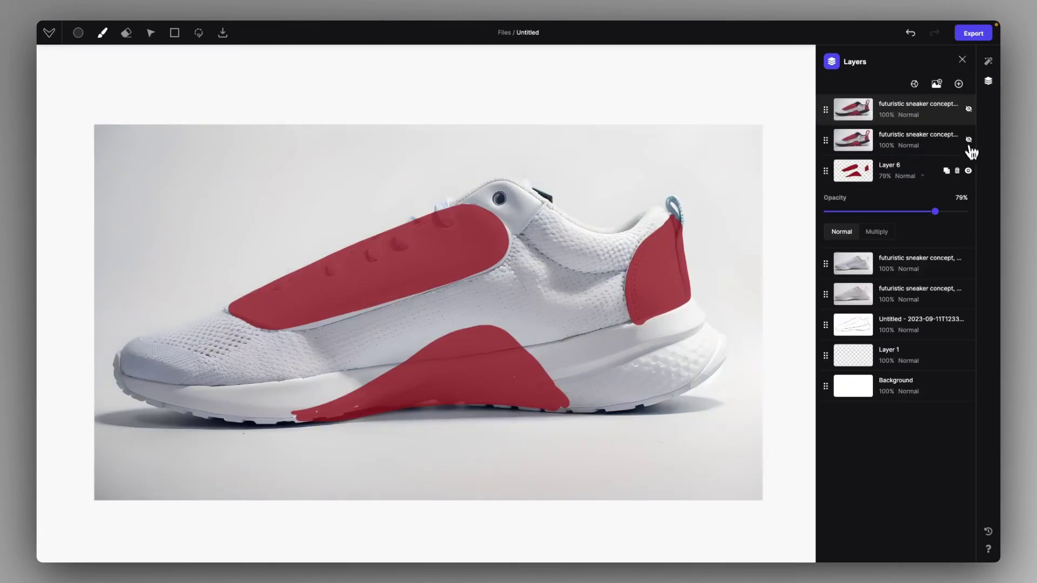
{"action": "left_click", "coordinate": [969, 171]}
{"action": "left_click", "coordinate": [968, 263]}
{"action": "left_click", "coordinate": [968, 295]}
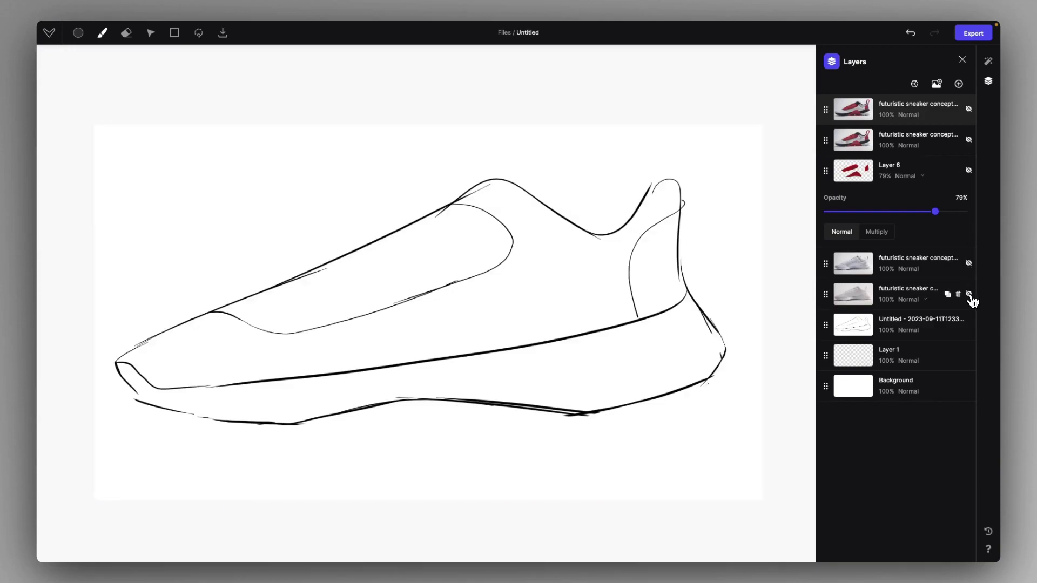
{"action": "left_click", "coordinate": [988, 63]}
{"action": "left_click", "coordinate": [867, 231]}
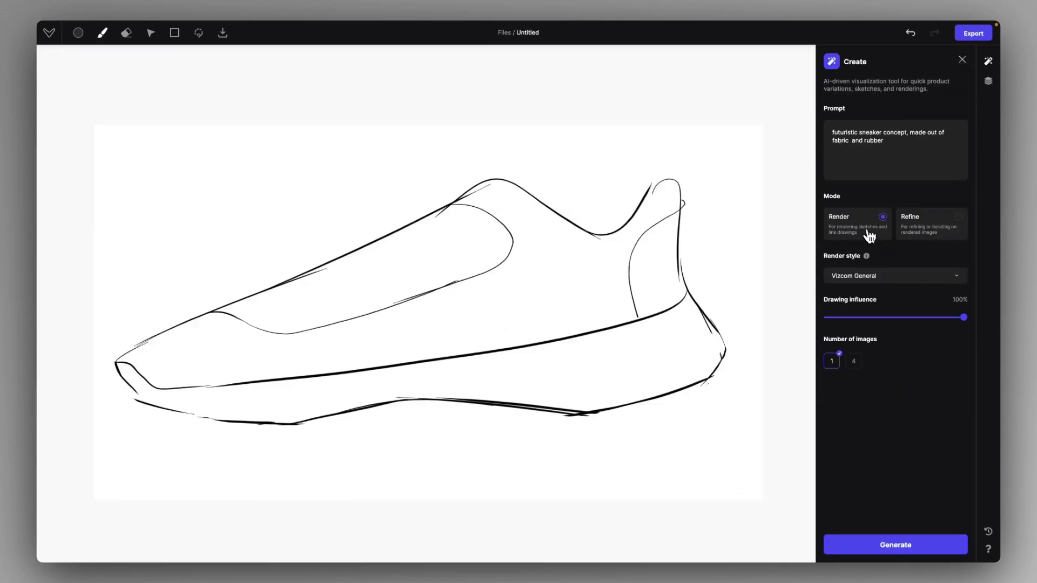
Render the line sketch in the Pastel Render style and accept the mint-and-white shoe.
{"action": "left_click", "coordinate": [870, 277]}
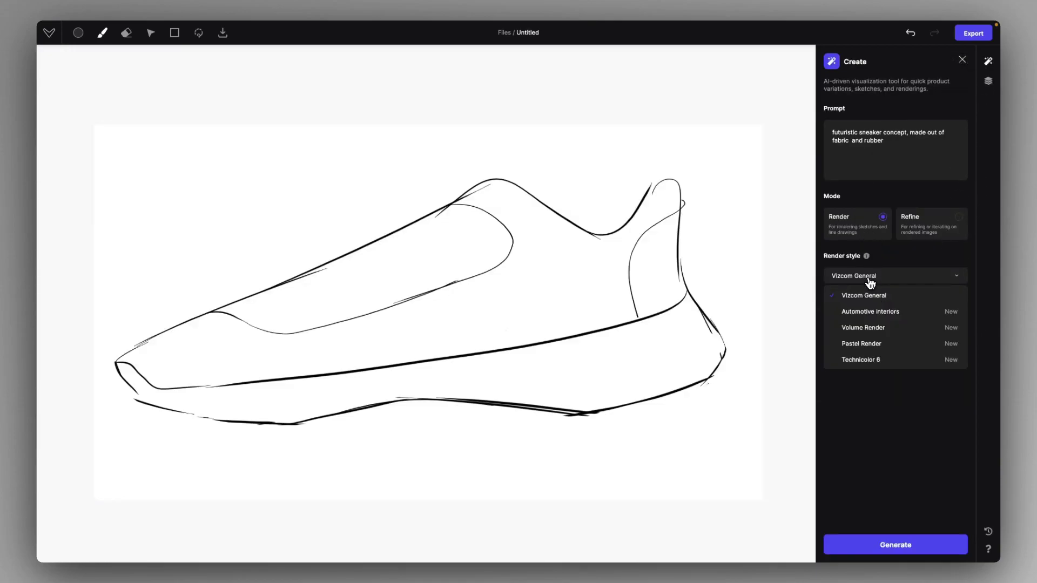
{"action": "left_click", "coordinate": [880, 344]}
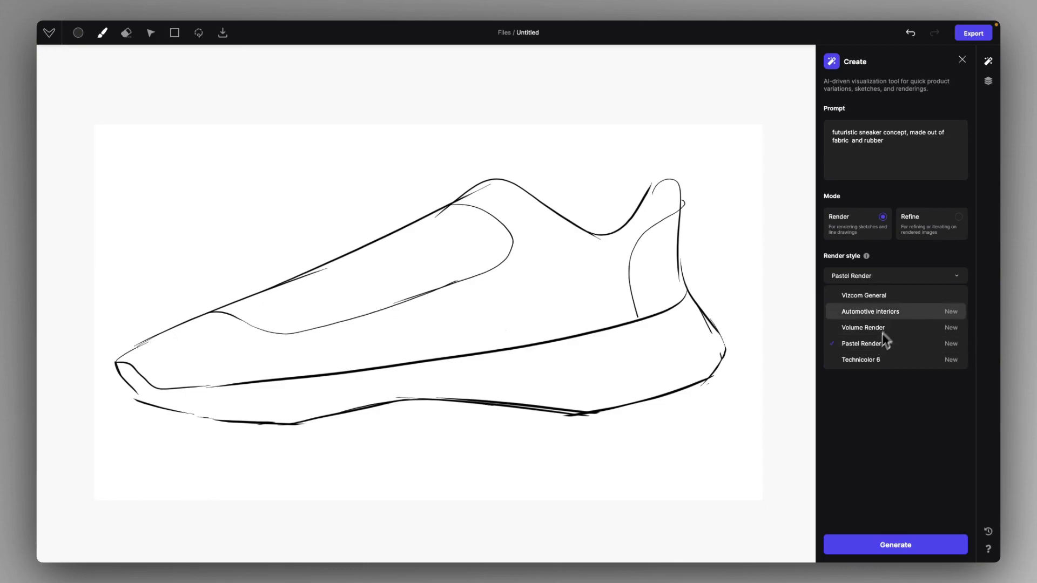
{"action": "left_click", "coordinate": [903, 548]}
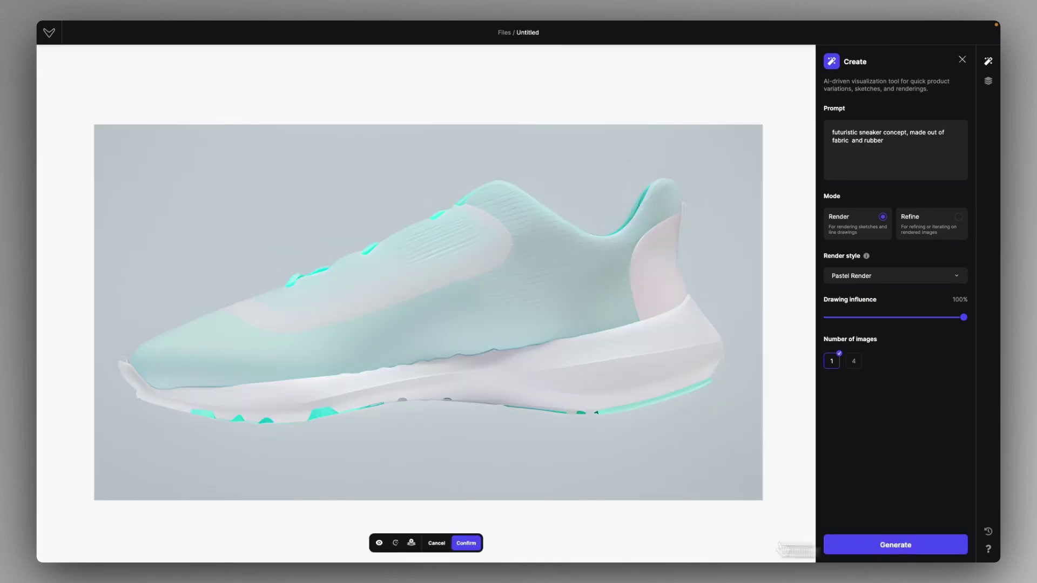
{"action": "left_click", "coordinate": [469, 544]}
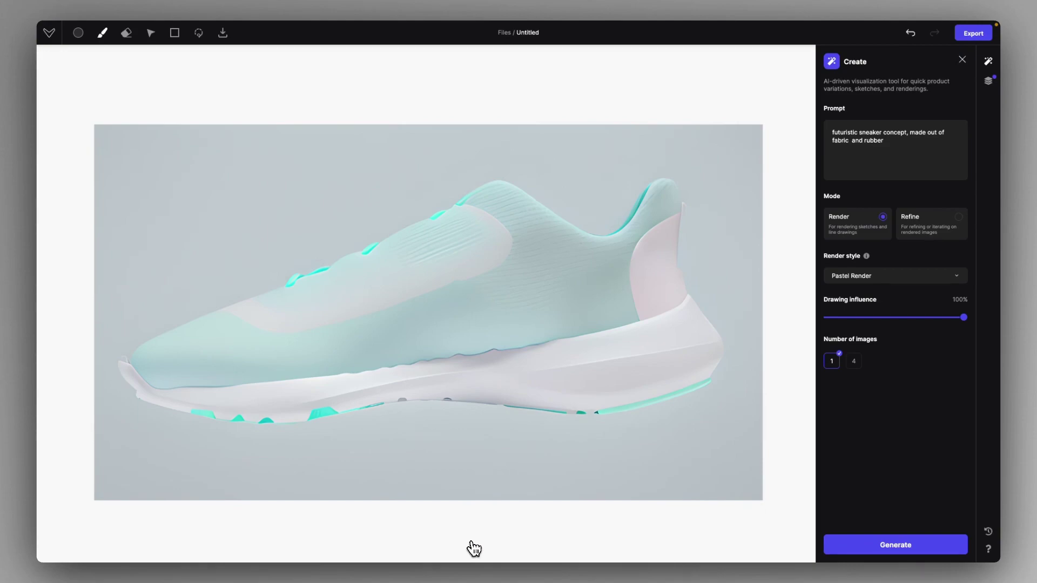
Refine the pastel shoe at 50% influence, accept it, then generate a second refinement.
{"action": "left_click", "coordinate": [988, 81]}
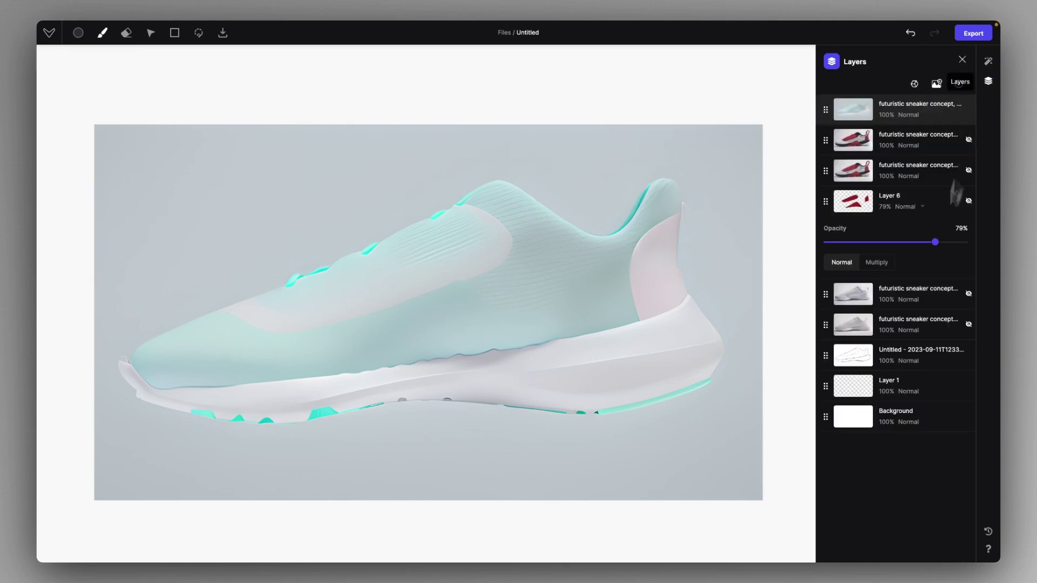
{"action": "left_click", "coordinate": [988, 61]}
{"action": "left_click", "coordinate": [938, 231]}
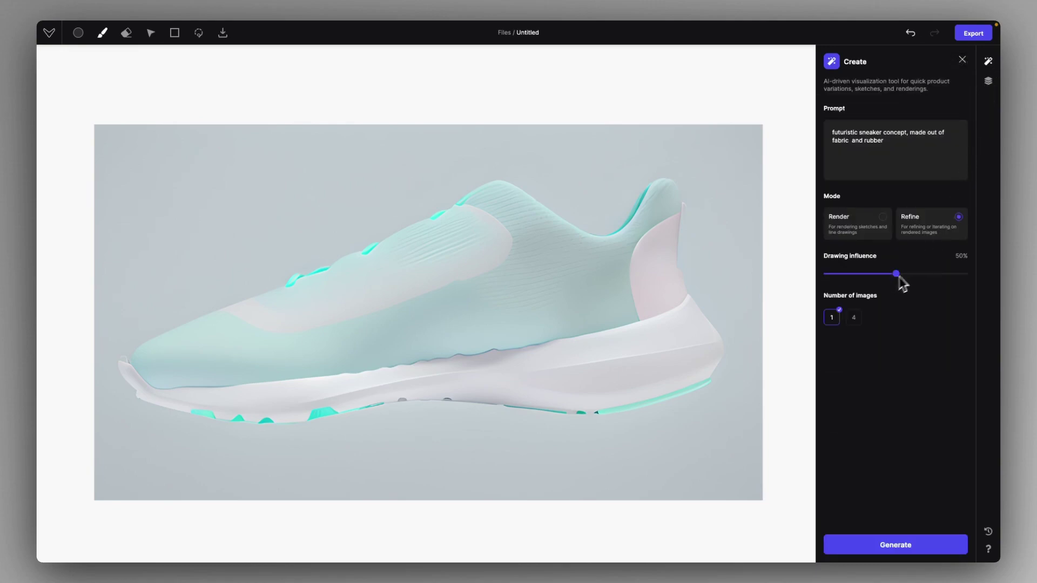
{"action": "left_click", "coordinate": [895, 545]}
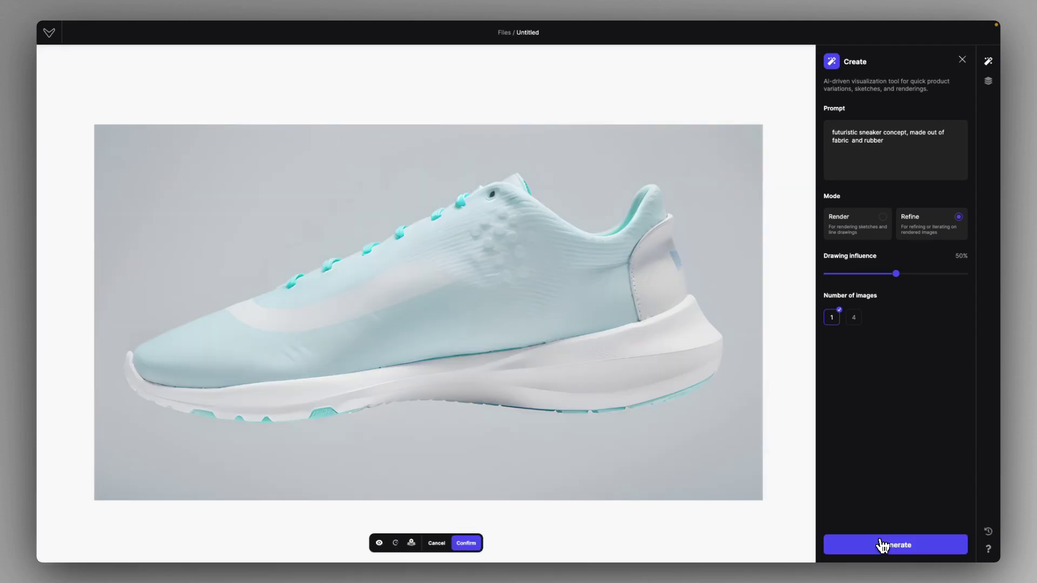
{"action": "left_click", "coordinate": [468, 543]}
{"action": "left_click", "coordinate": [887, 546]}
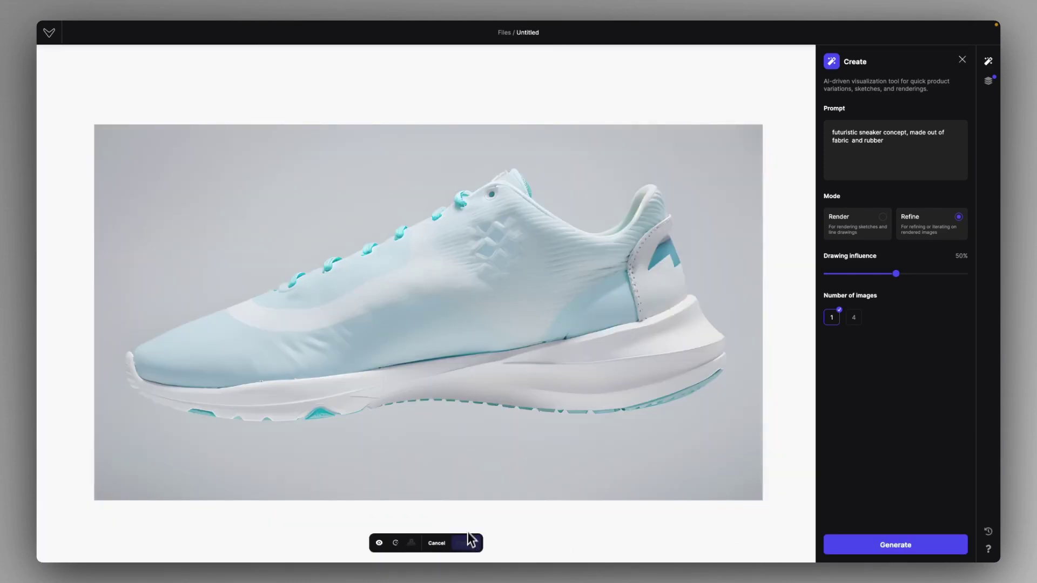
Accept the latest refinement, paint a black heel panel and set Layer 12 to 71% opacity.
{"action": "left_click", "coordinate": [467, 543]}
{"action": "mouse_move", "coordinate": [658, 234]}
{"action": "left_mouse_down"}
{"action": "mouse_move", "coordinate": [640, 265]}
{"action": "mouse_move", "coordinate": [663, 257]}
{"action": "mouse_move", "coordinate": [648, 283]}
{"action": "mouse_move", "coordinate": [672, 277]}
{"action": "mouse_move", "coordinate": [663, 305]}
{"action": "left_mouse_up"}
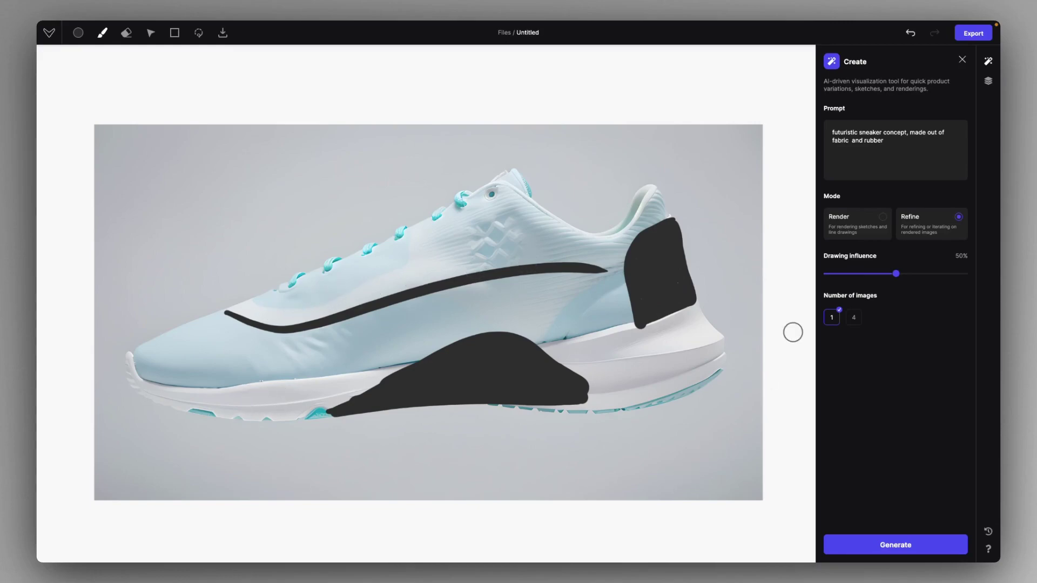
{"action": "left_click", "coordinate": [989, 81]}
{"action": "left_click", "coordinate": [929, 123]}
{"action": "left_click_drag", "start_coordinate": [928, 151], "coordinate": [924, 151]}
Generate a refined render with the charcoal painted details and accept it.
{"action": "left_click", "coordinate": [988, 61]}
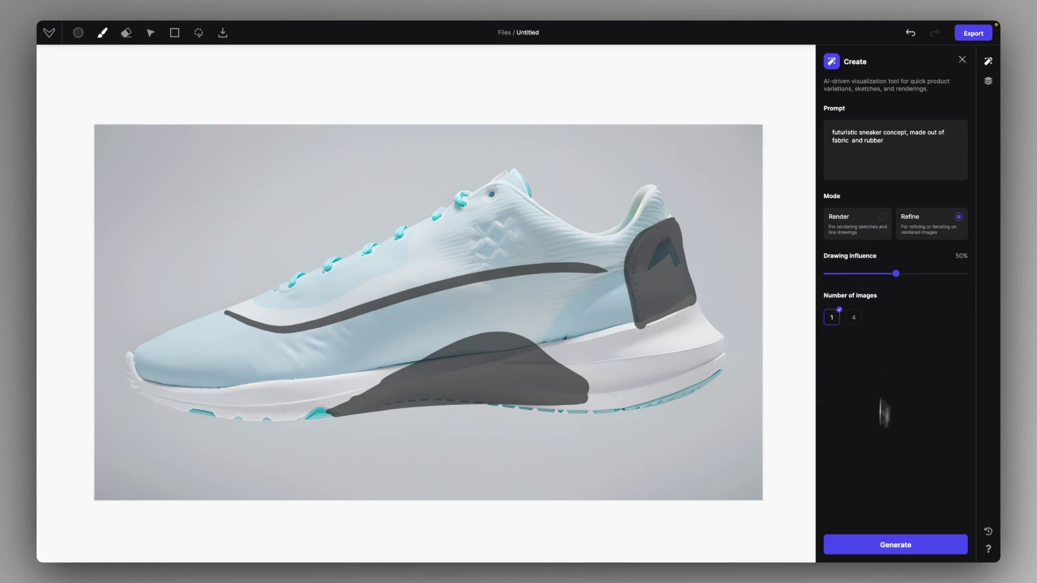
{"action": "left_click", "coordinate": [877, 545]}
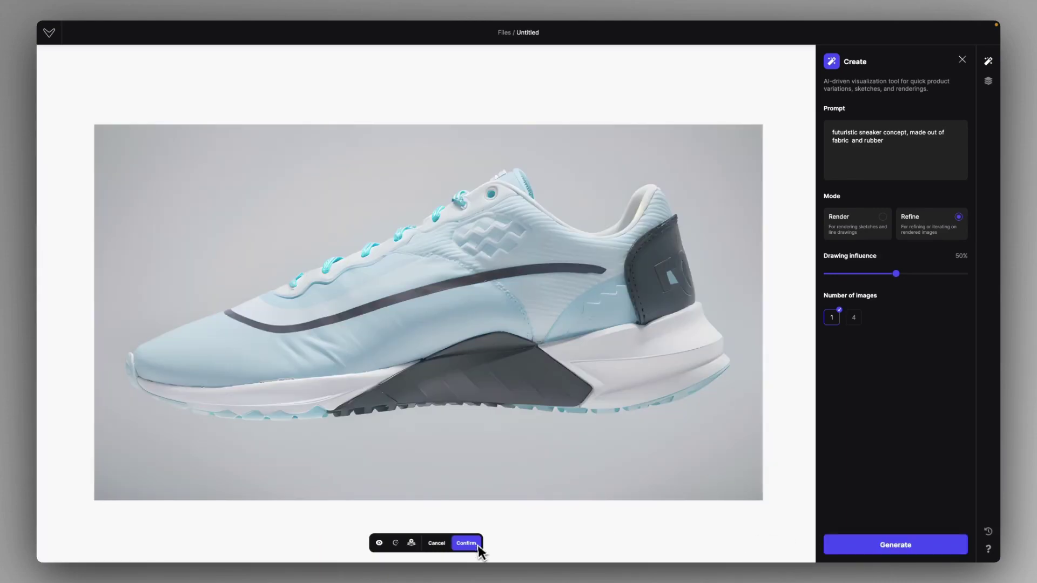
{"action": "left_click", "coordinate": [467, 543]}
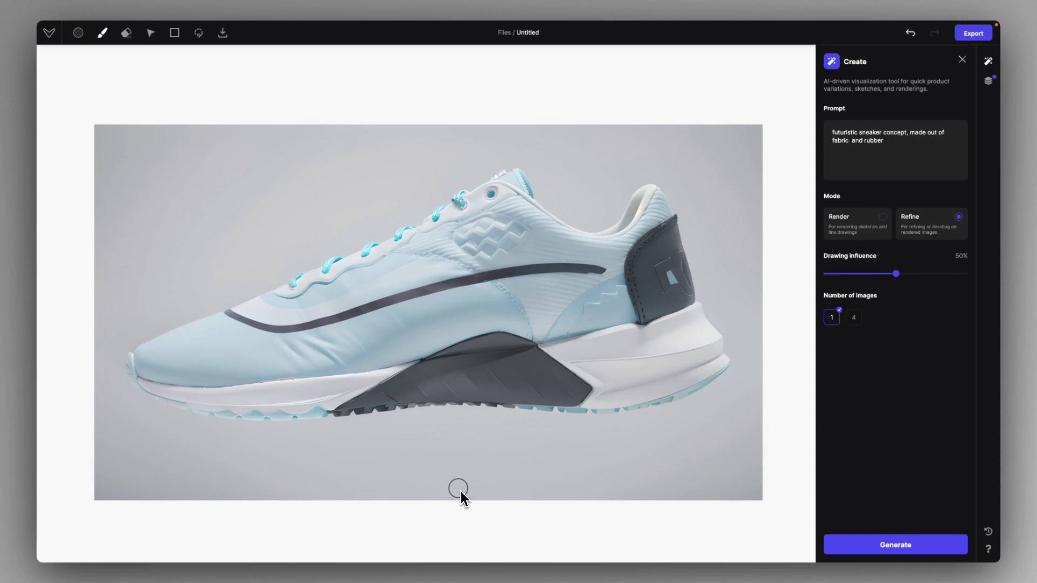
Hide the four render layers and Layer 12's grey shading.
{"action": "left_click", "coordinate": [989, 81]}
{"action": "left_click", "coordinate": [968, 109]}
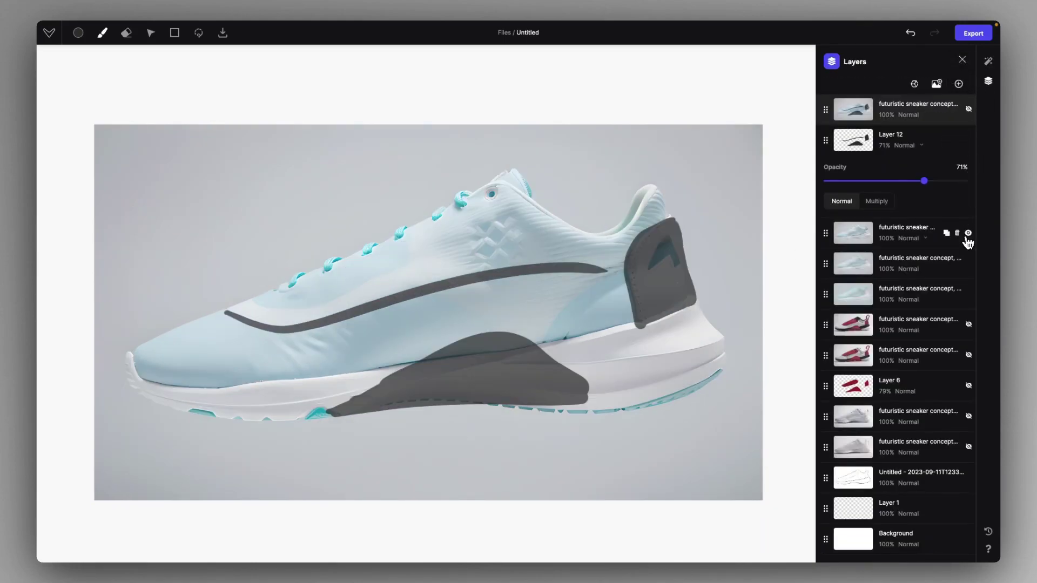
{"action": "left_click", "coordinate": [969, 233]}
{"action": "left_click", "coordinate": [968, 264]}
{"action": "left_click", "coordinate": [969, 294]}
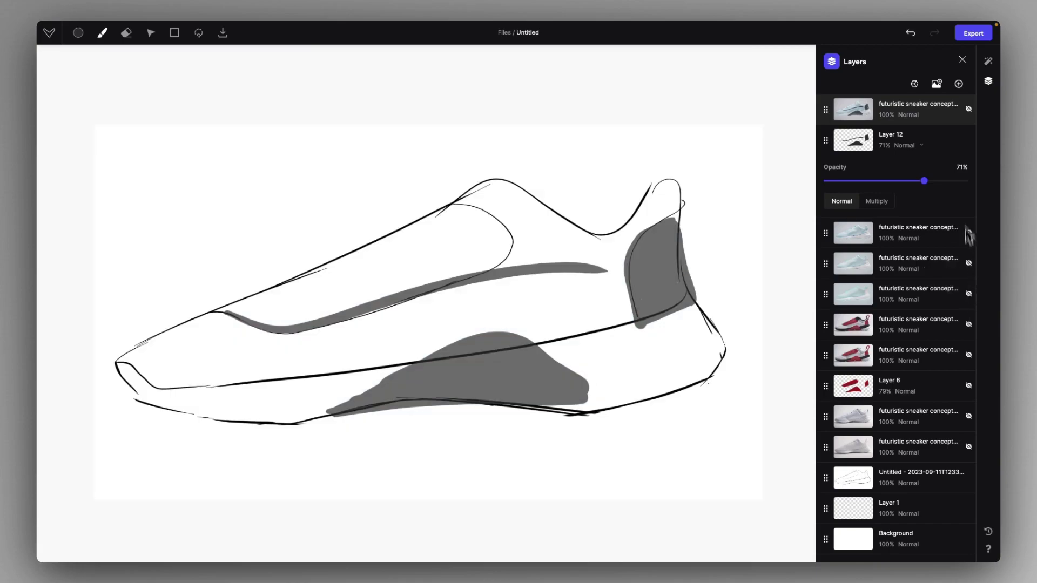
{"action": "left_click", "coordinate": [968, 141]}
Render the sketch in Technicolor 6 style at 80% drawing influence.
{"action": "left_click", "coordinate": [989, 61]}
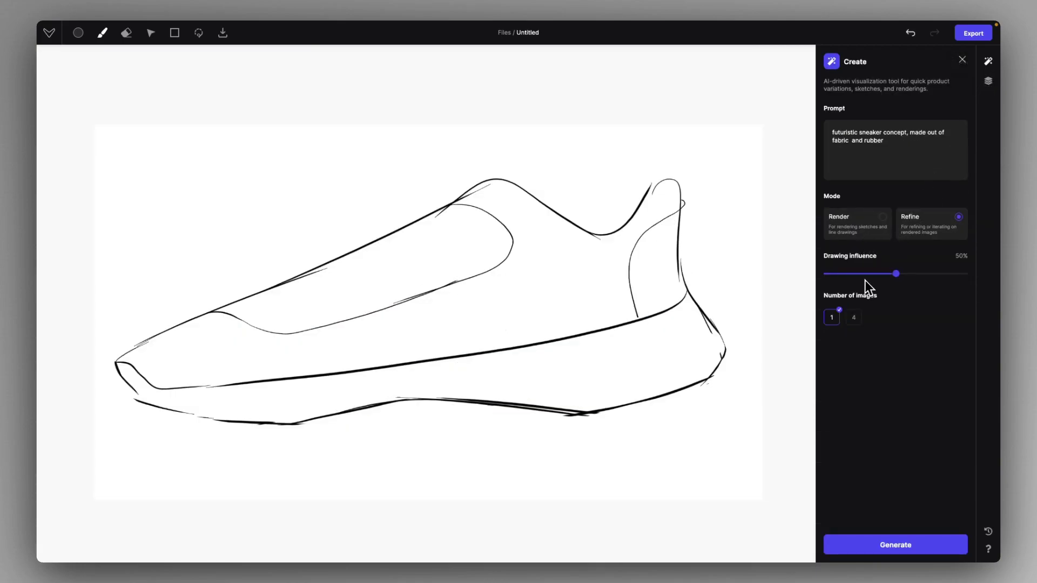
{"action": "left_click", "coordinate": [871, 224]}
{"action": "left_click", "coordinate": [886, 282]}
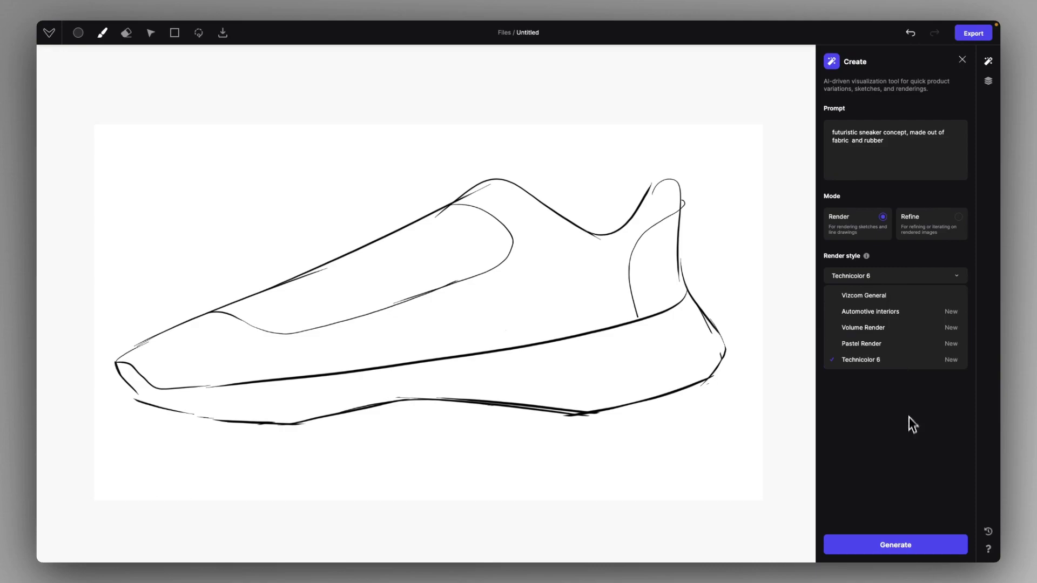
{"action": "left_click", "coordinate": [913, 359]}
{"action": "left_click_drag", "start_coordinate": [963, 317], "coordinate": [937, 319]}
{"action": "left_click", "coordinate": [889, 546]}
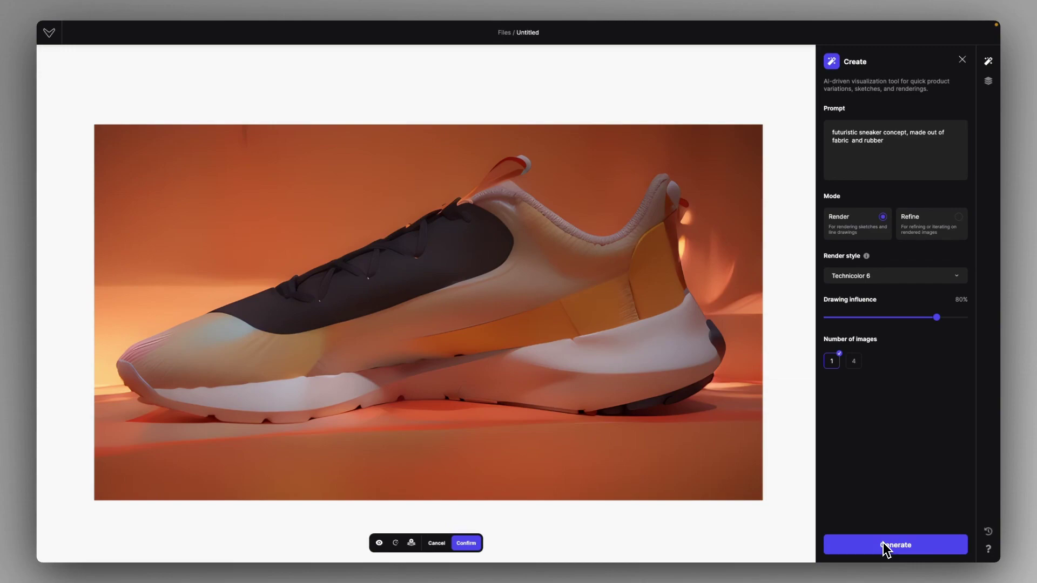
Keep the Technicolor sneaker render, refine and keep it, then set drawing influence to 25%.
{"action": "left_click", "coordinate": [467, 545]}
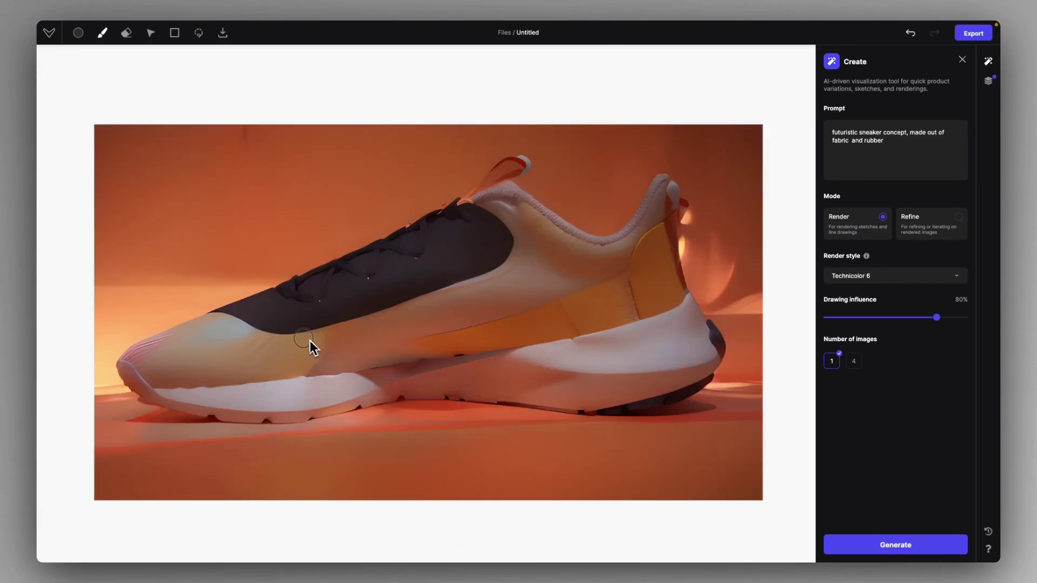
{"action": "scroll", "coordinate": [319, 344], "scroll_direction": "up", "scroll_amount": 1}
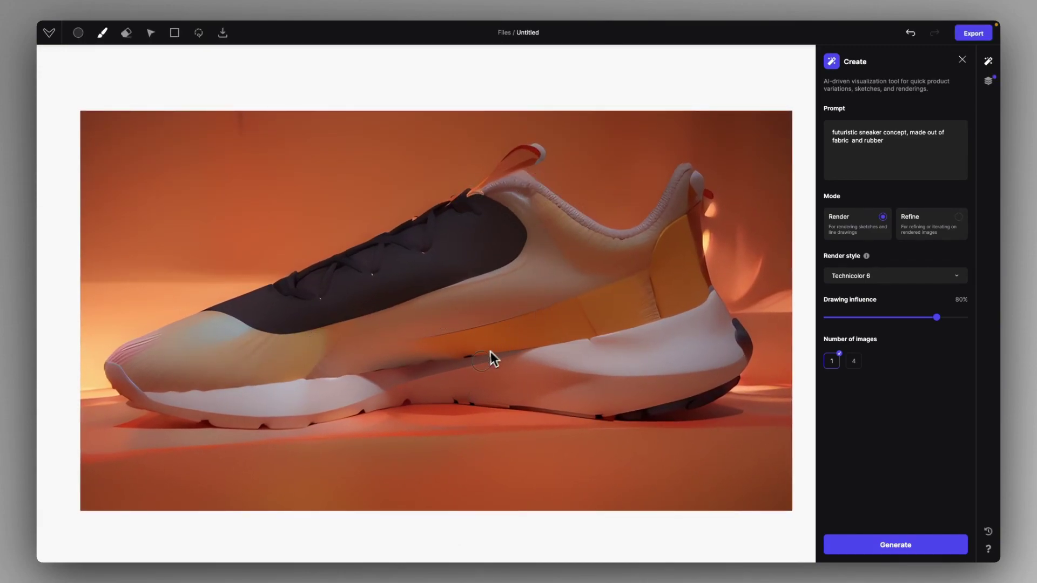
{"action": "left_click", "coordinate": [928, 232]}
{"action": "left_click", "coordinate": [898, 545]}
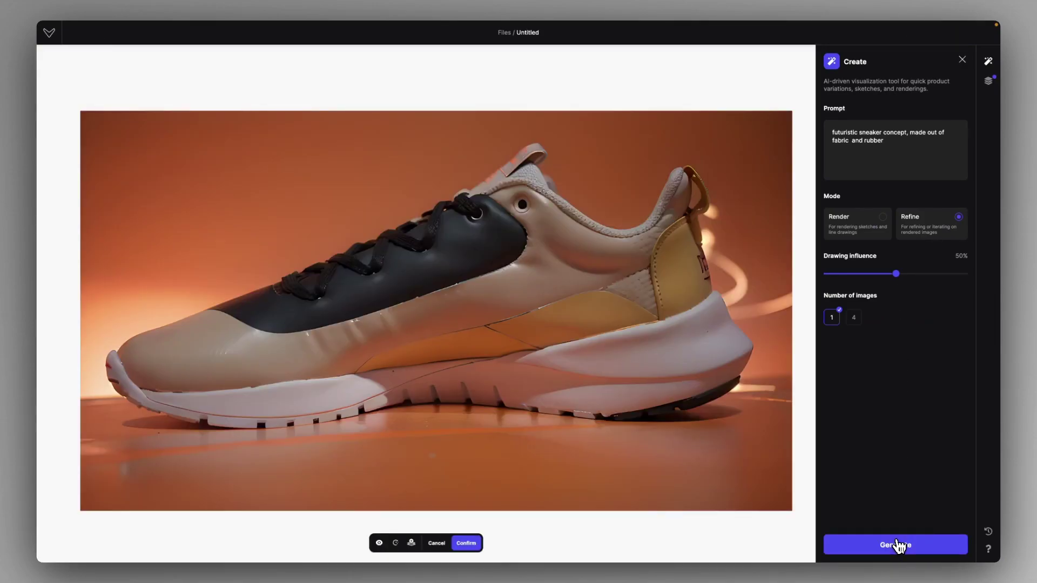
{"action": "left_click", "coordinate": [468, 544]}
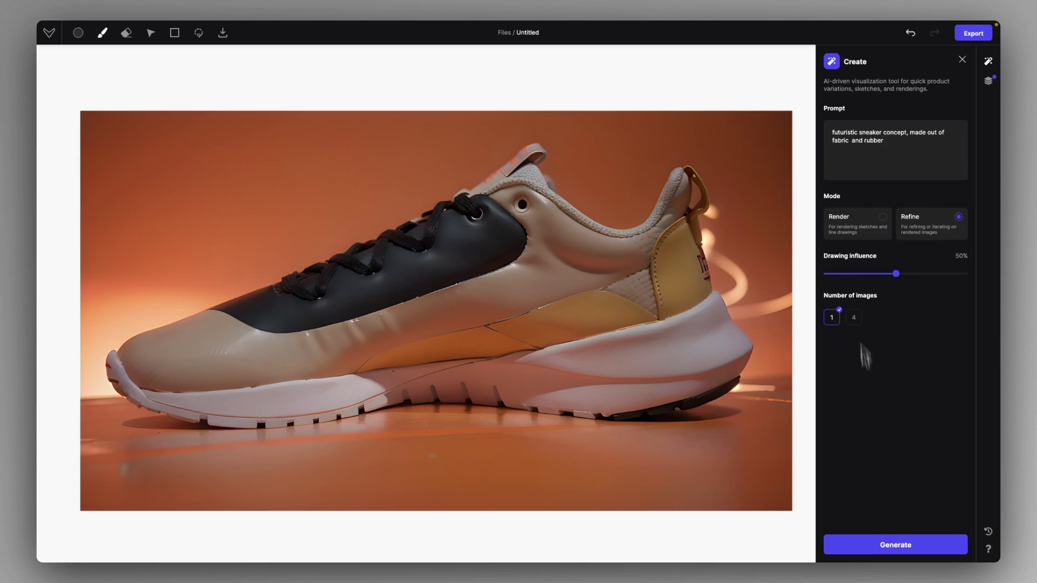
{"action": "left_click", "coordinate": [863, 274]}
Generate a grey 25%-influence sneaker refinement, compare it against the orange original, and discard it.
{"action": "left_click", "coordinate": [875, 550]}
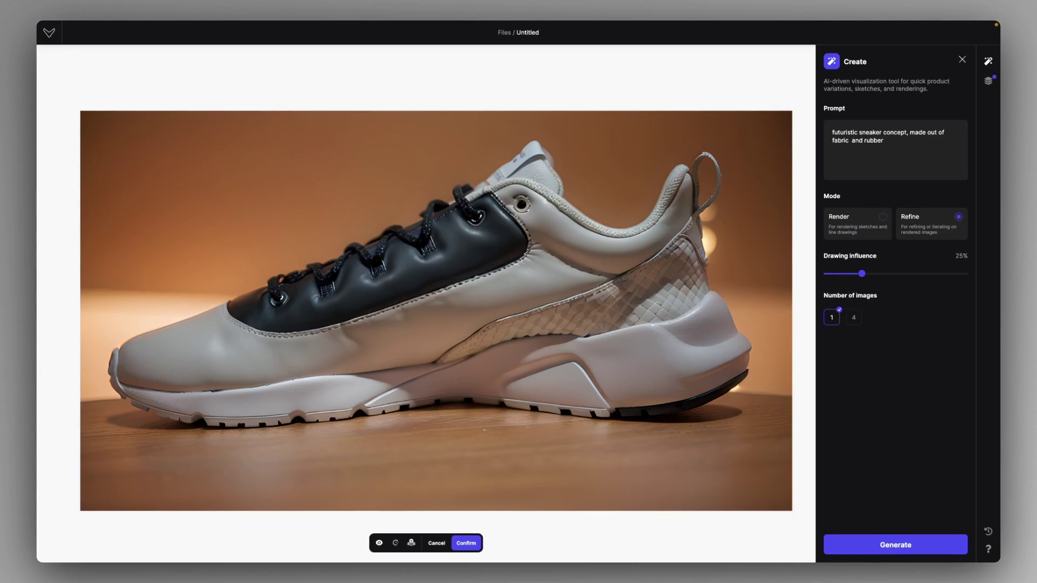
{"action": "left_click", "coordinate": [380, 545]}
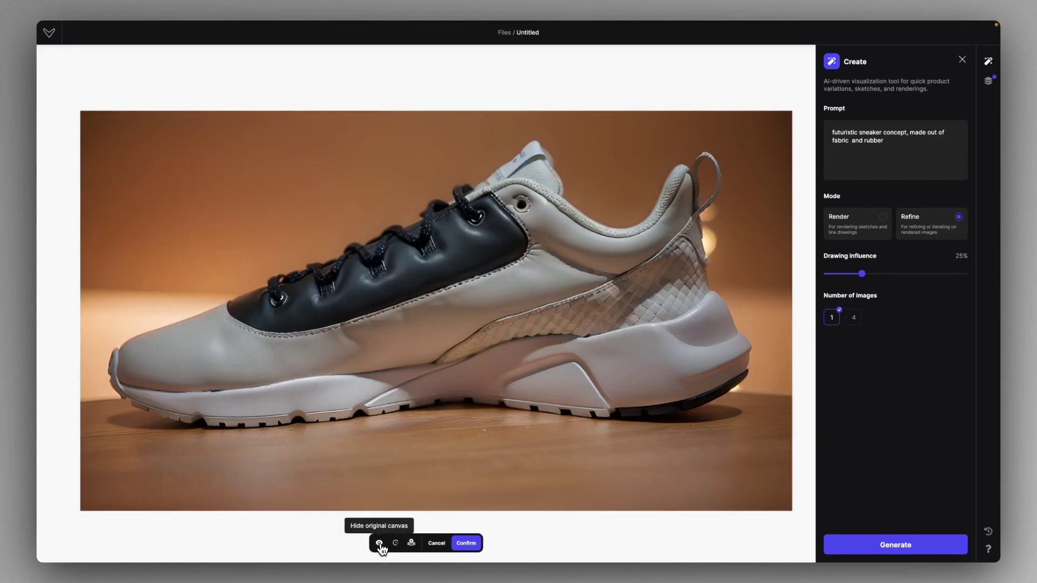
{"action": "left_click", "coordinate": [380, 544]}
{"action": "left_click", "coordinate": [380, 544]}
{"action": "left_click", "coordinate": [379, 545]}
{"action": "left_click", "coordinate": [380, 544]}
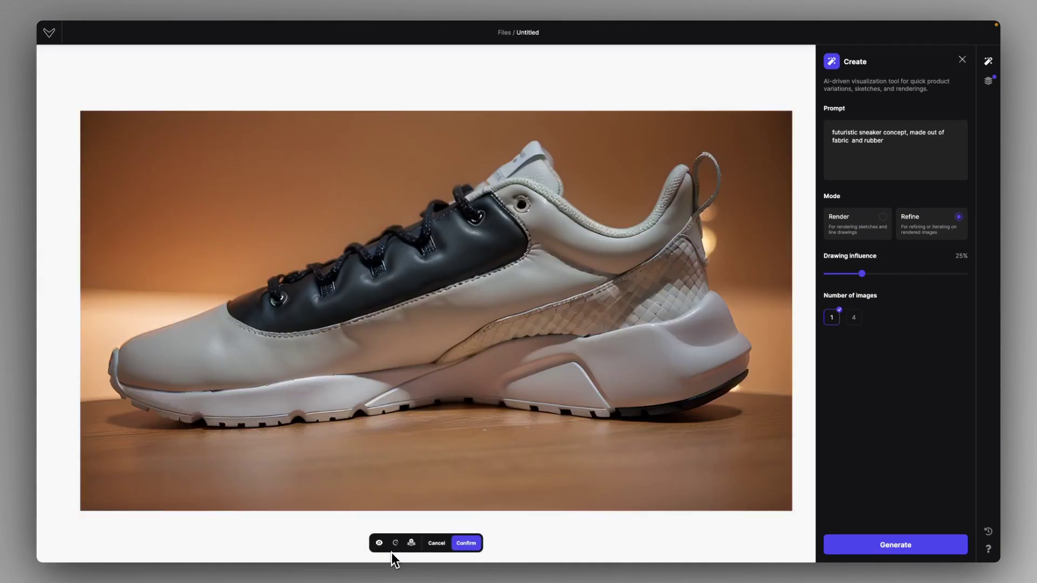
{"action": "left_click", "coordinate": [435, 544]}
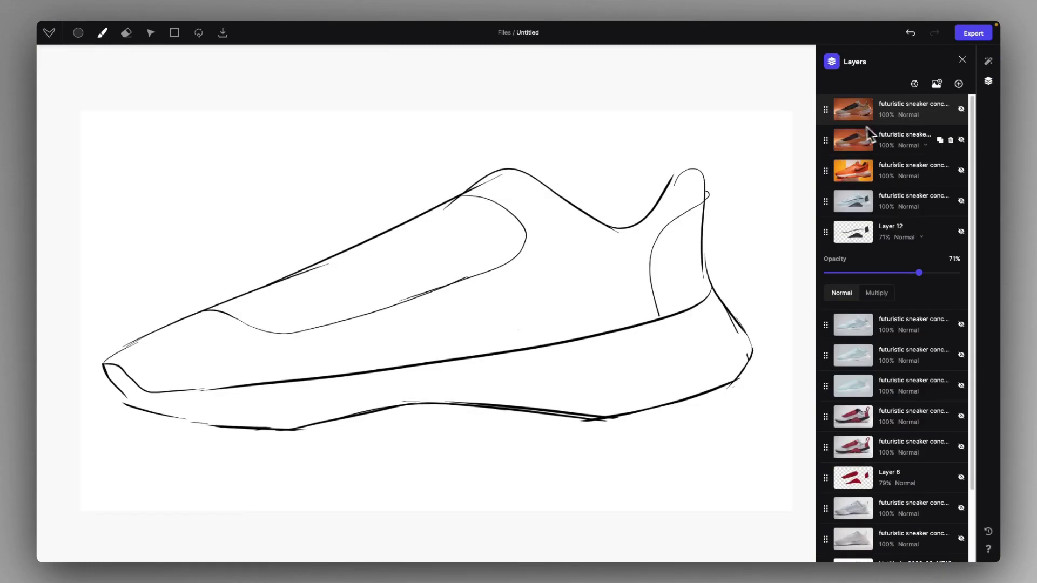
Create a new square file from Home and drop the scooter sketch onto its canvas.
{"action": "left_click", "coordinate": [50, 32]}
{"action": "left_click", "coordinate": [53, 51]}
{"action": "left_click", "coordinate": [967, 44]}
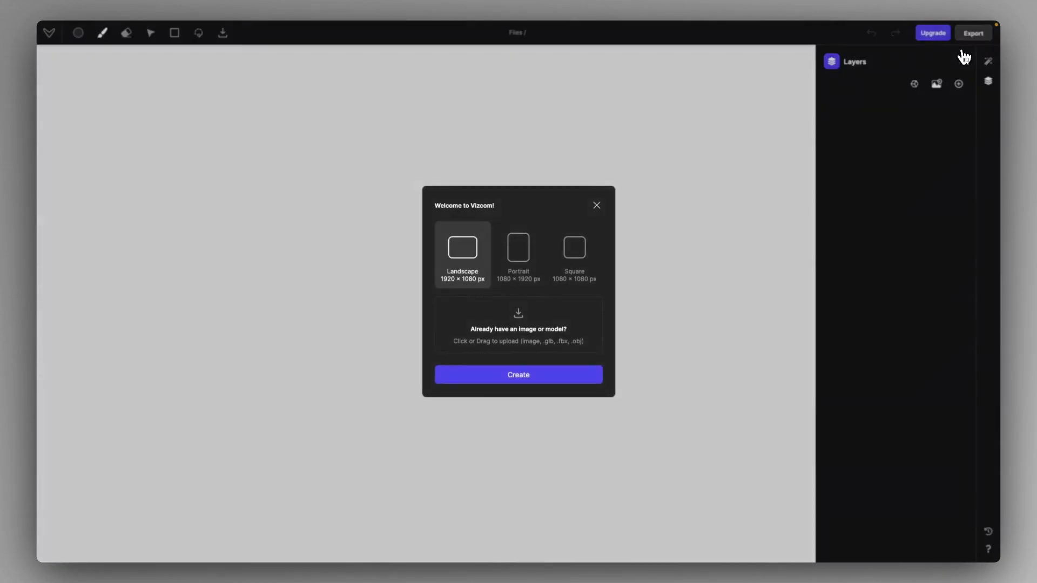
{"action": "left_click", "coordinate": [572, 253]}
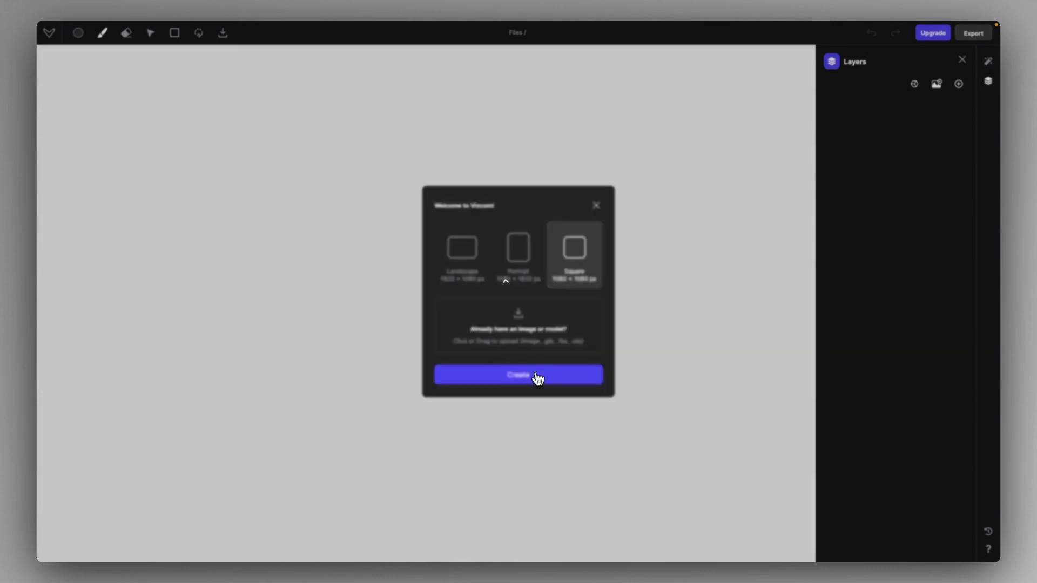
{"action": "left_click", "coordinate": [495, 383]}
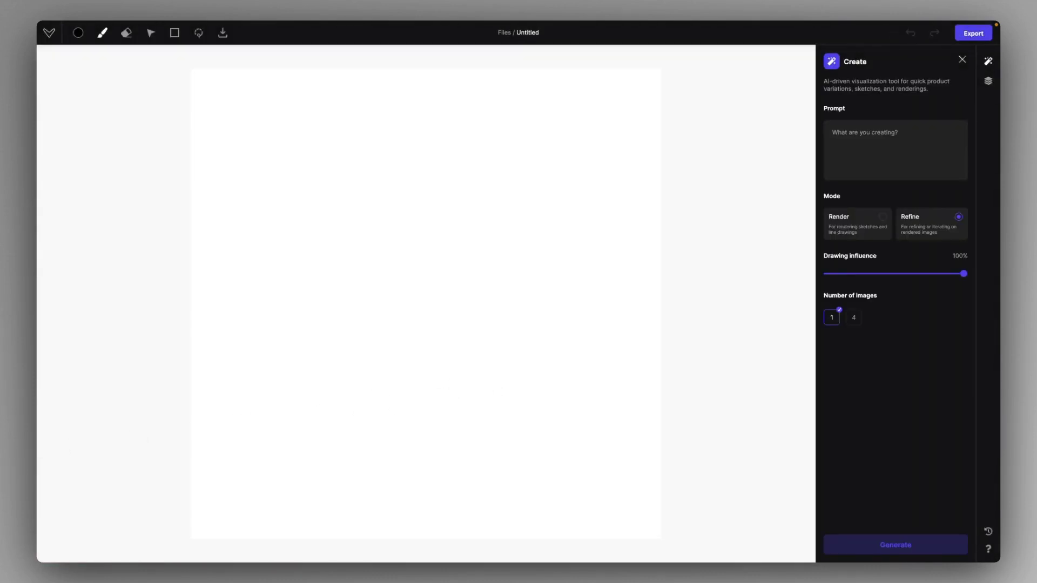
{"action": "left_click_drag", "start_coordinate": [440, 331], "coordinate": [422, 323]}
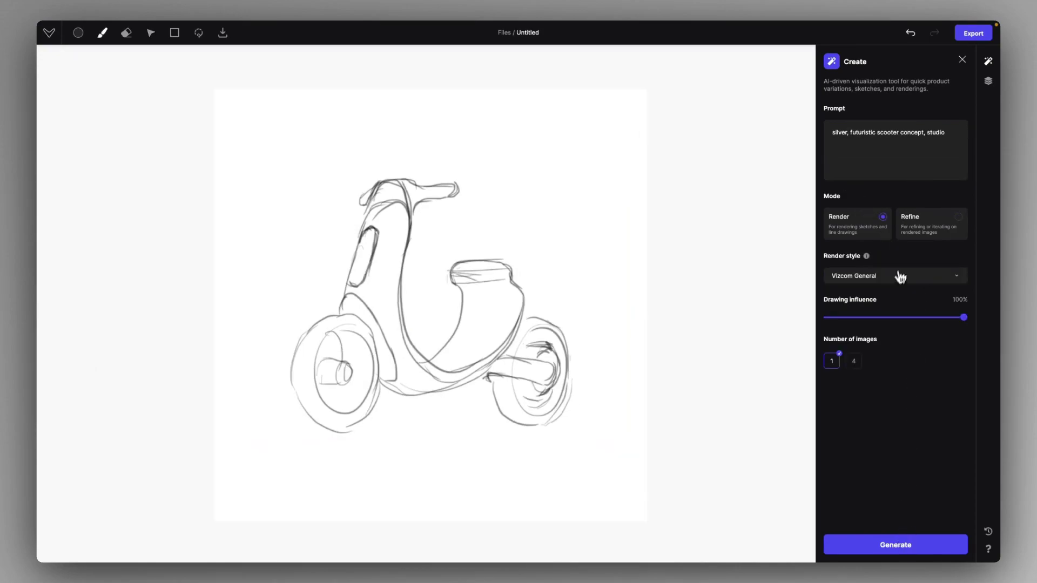
Render the scooter sketch in Technicolor 6 style and keep the coral-orange scooter result.
{"action": "left_click", "coordinate": [901, 277]}
{"action": "left_click", "coordinate": [890, 359]}
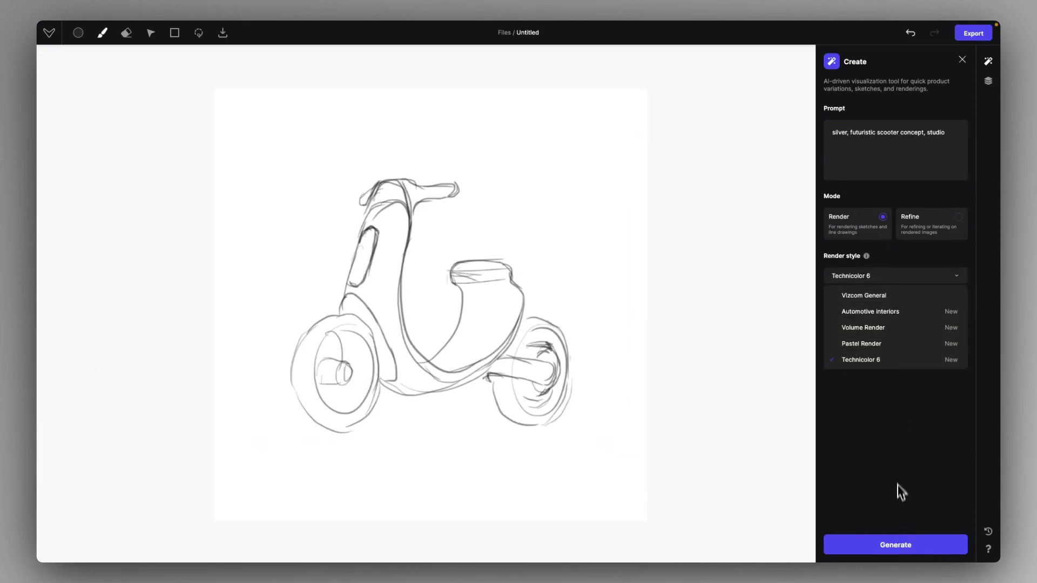
{"action": "left_click", "coordinate": [891, 547]}
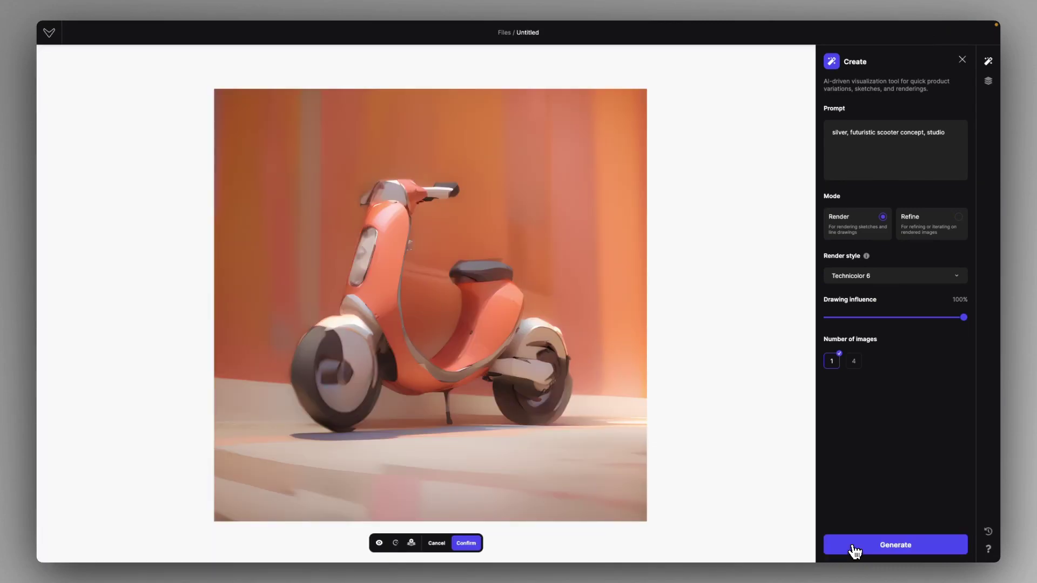
{"action": "left_click", "coordinate": [465, 543]}
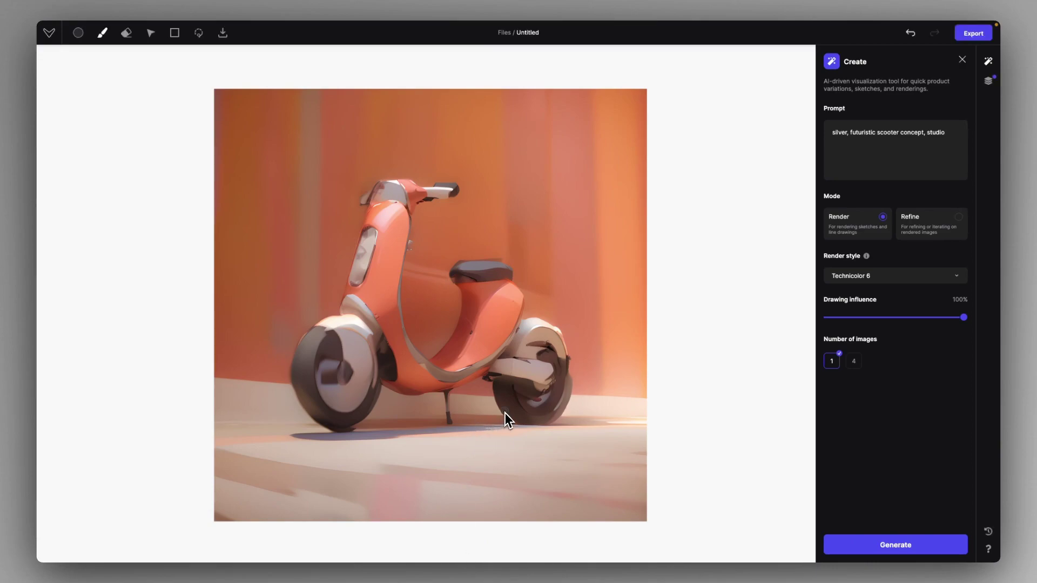
Refine the orange scooter render, compare it with the previous image, and keep it.
{"action": "left_click", "coordinate": [924, 226]}
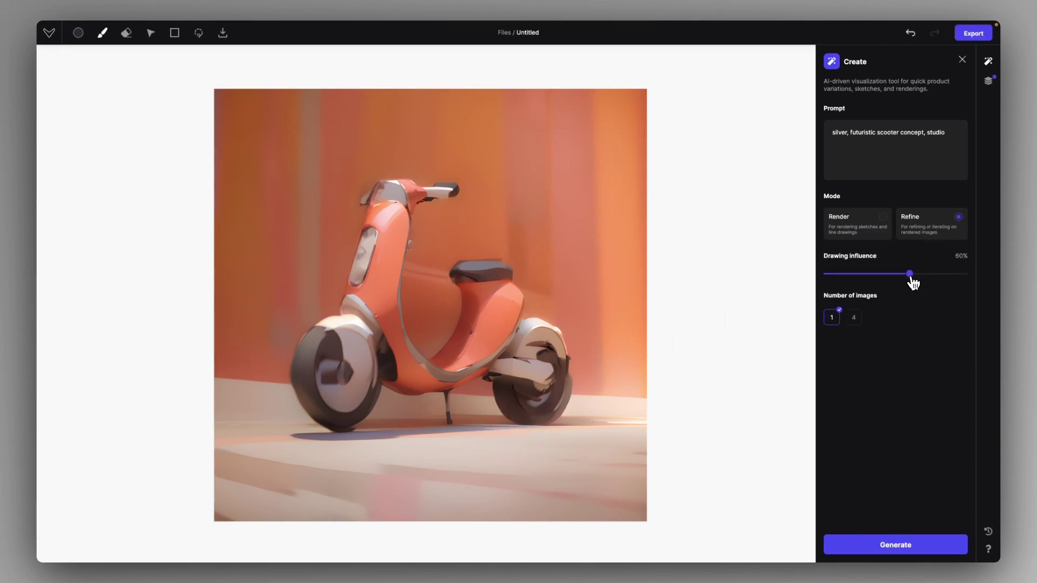
{"action": "left_click", "coordinate": [890, 547]}
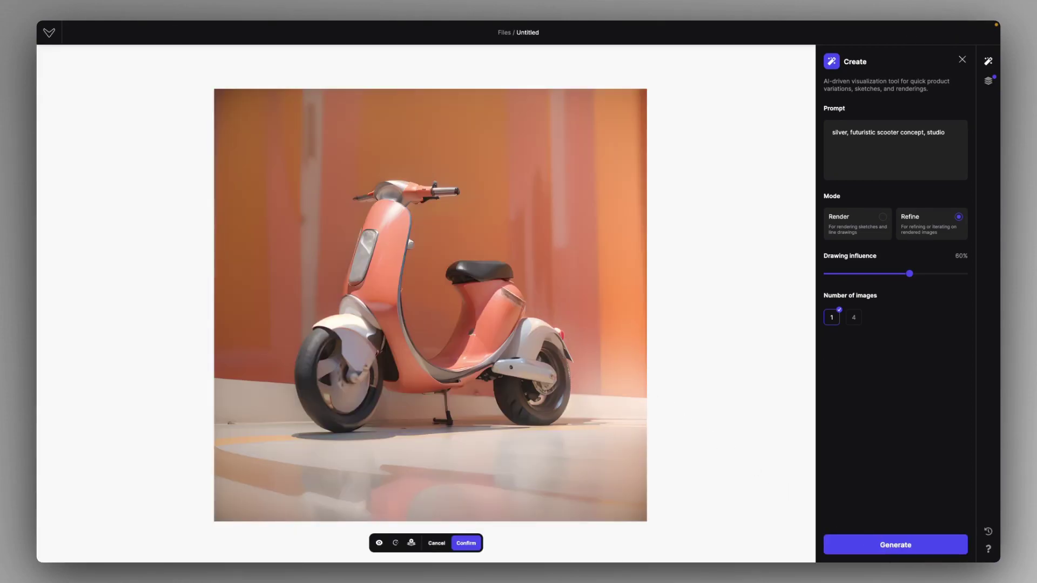
{"action": "left_click", "coordinate": [380, 542]}
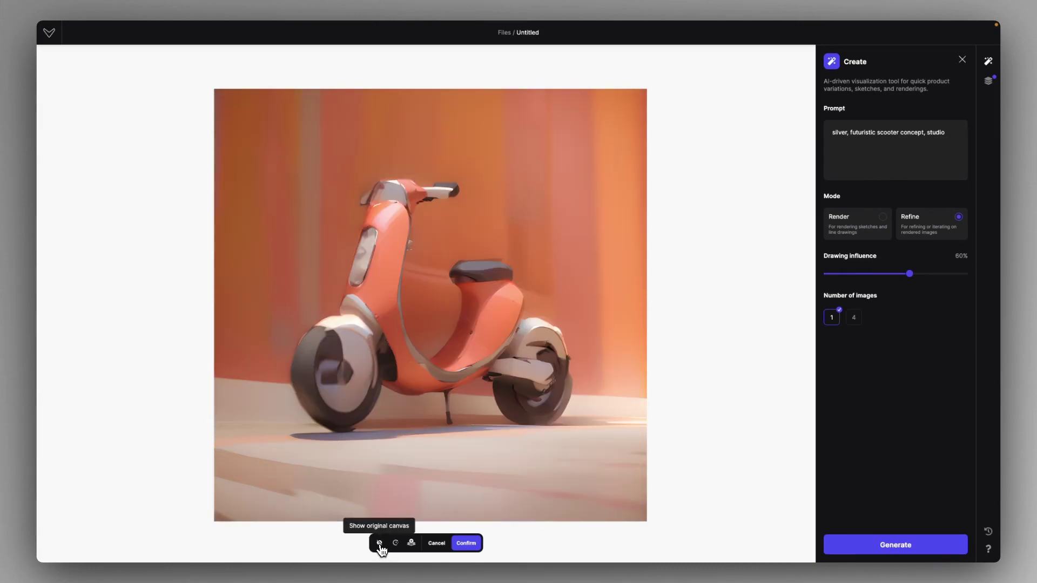
{"action": "left_click", "coordinate": [380, 543]}
{"action": "left_click", "coordinate": [467, 543]}
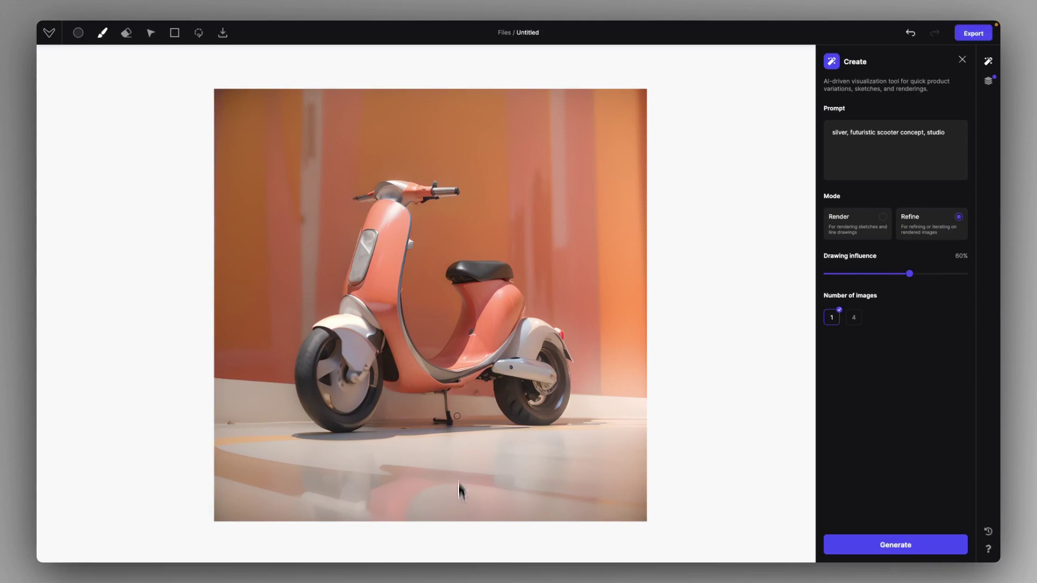
Run a second refine pass on the scooter and keep the more realistic result.
{"action": "scroll", "coordinate": [465, 270], "scroll_direction": "up", "scroll_amount": 3}
{"action": "scroll", "coordinate": [400, 287], "scroll_direction": "down", "scroll_amount": 3}
{"action": "left_click", "coordinate": [834, 546]}
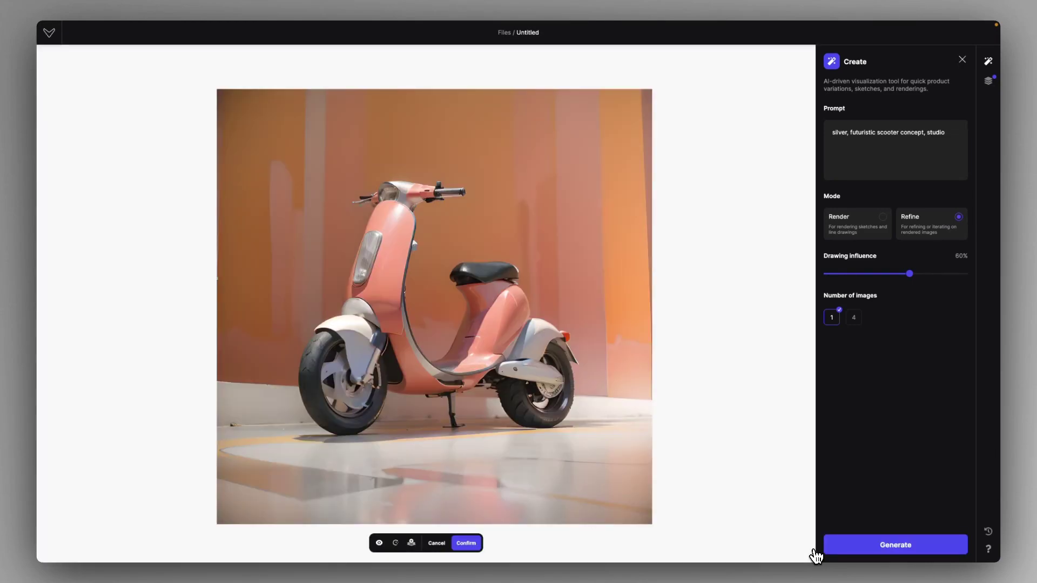
{"action": "left_click", "coordinate": [468, 544]}
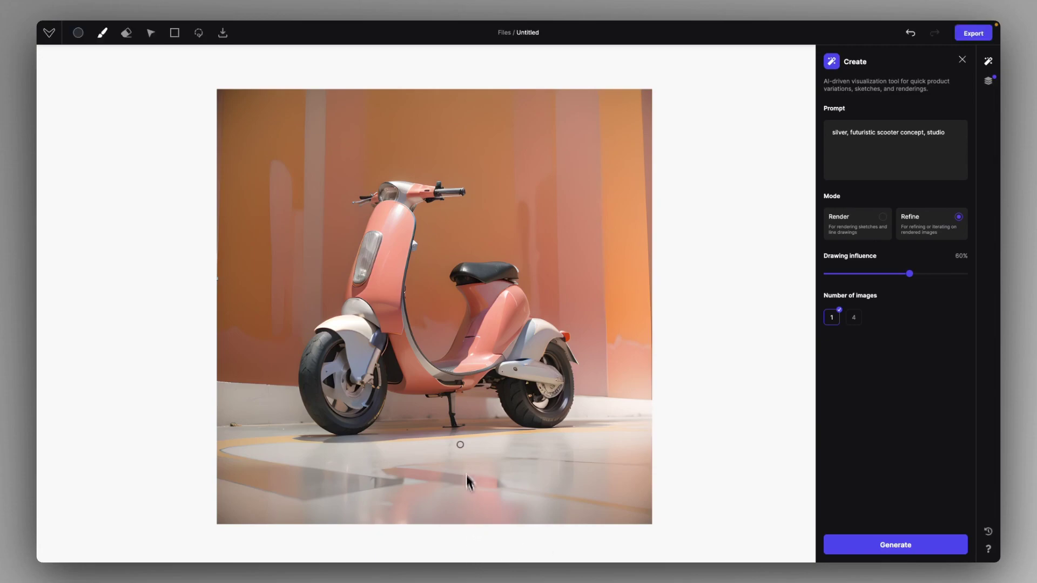
Render the controller sketch with prompt 'orange and black controller, by Nintendo' in Pastel Render style.
{"action": "mouse_move", "coordinate": [461, 453]}
{"action": "left_mouse_down"}
{"action": "mouse_move", "coordinate": [294, 342]}
{"action": "mouse_move", "coordinate": [318, 332]}
{"action": "left_mouse_up"}
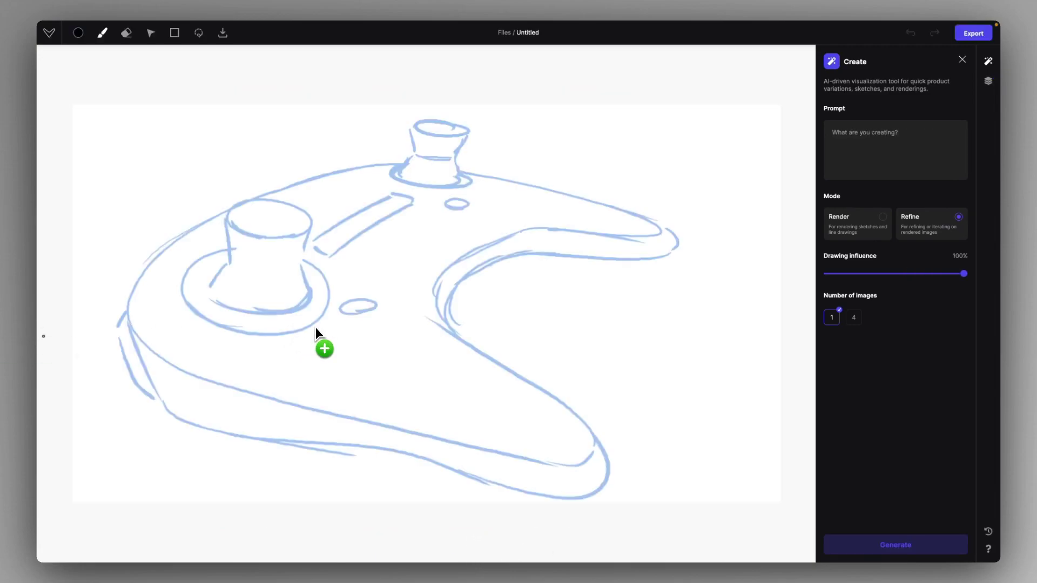
{"action": "scroll", "coordinate": [489, 304], "scroll_direction": "down", "scroll_amount": 3}
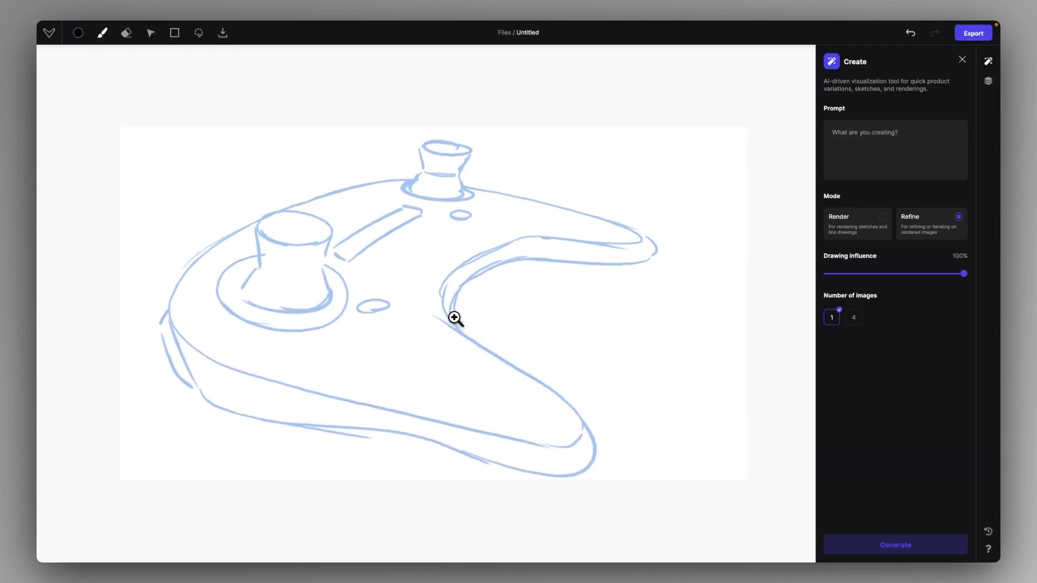
{"action": "left_click", "coordinate": [856, 142]}
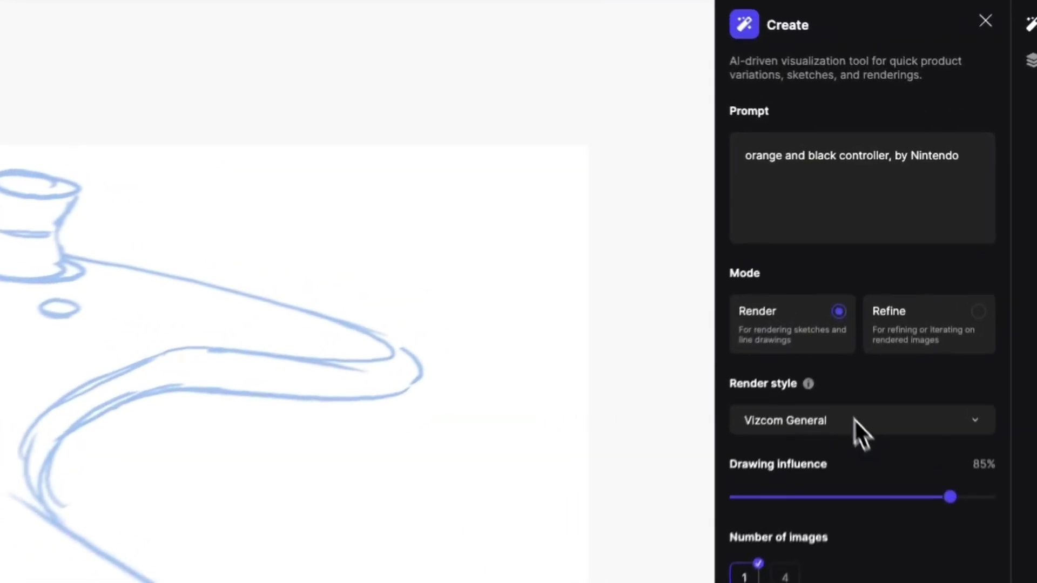
{"action": "left_click", "coordinate": [854, 420]}
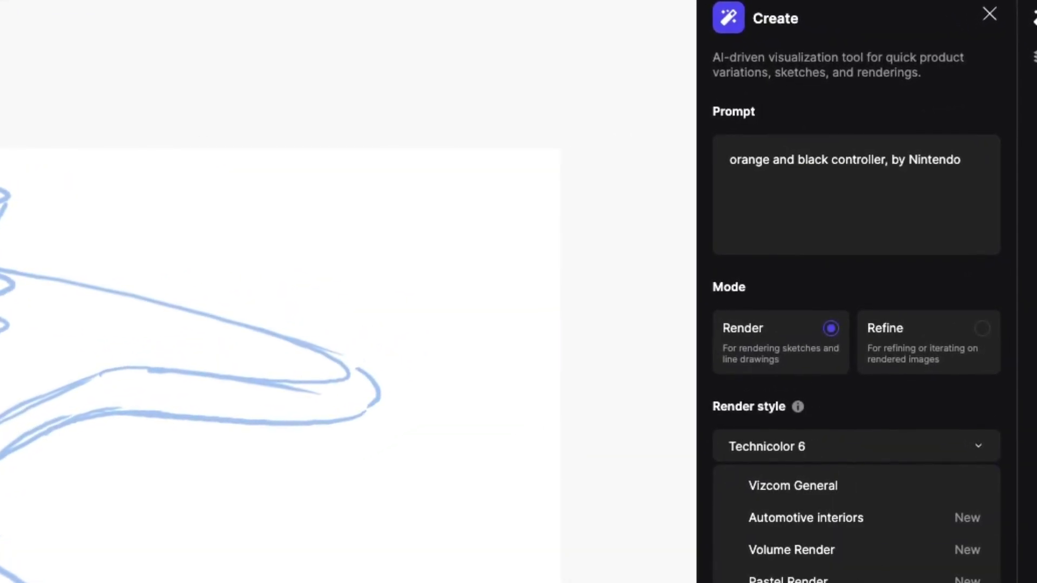
{"action": "left_click", "coordinate": [860, 572]}
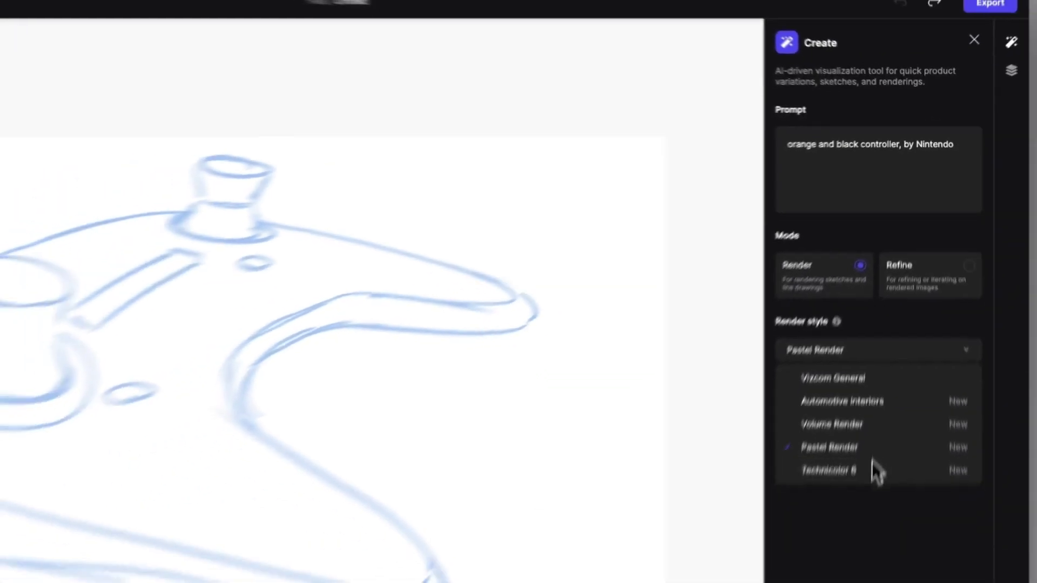
{"action": "left_click", "coordinate": [896, 546]}
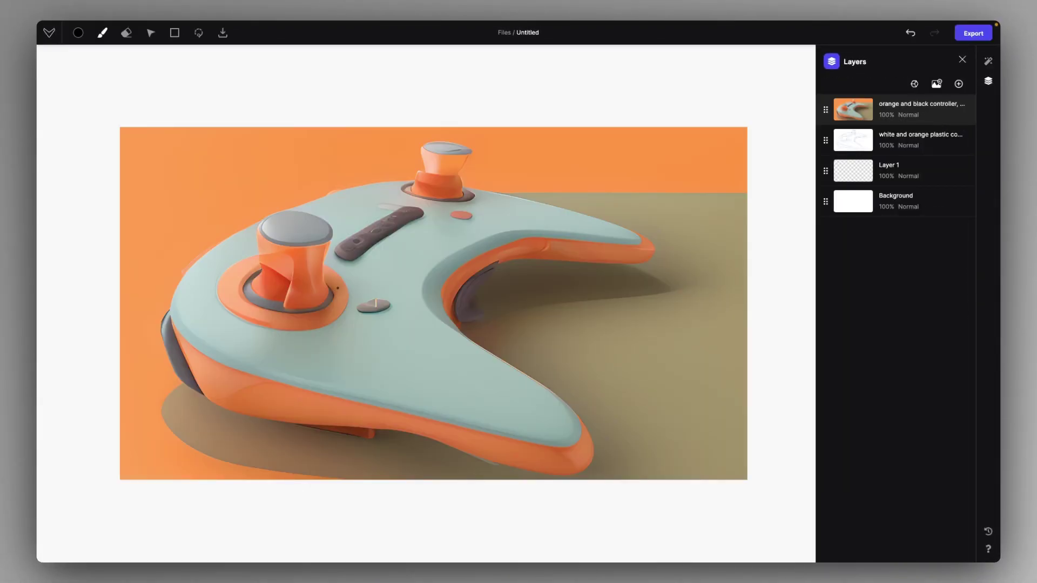
Paint both controller joysticks dark on a new Layer 5, undoing one stray stroke first.
{"action": "right_click", "coordinate": [381, 336]}
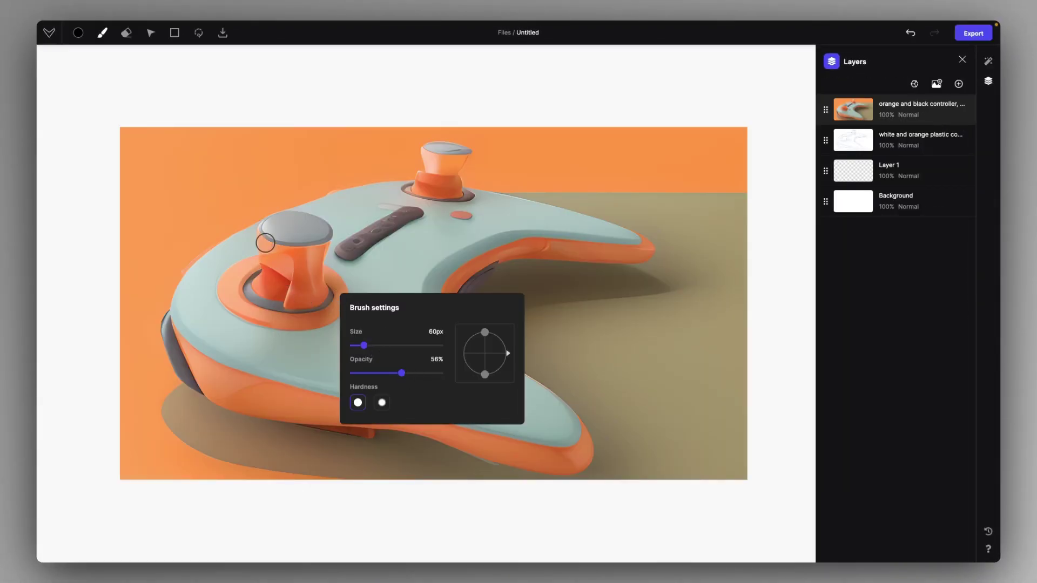
{"action": "left_click_drag", "start_coordinate": [264, 238], "coordinate": [275, 252]}
{"action": "key", "text": "ctrl+z"}
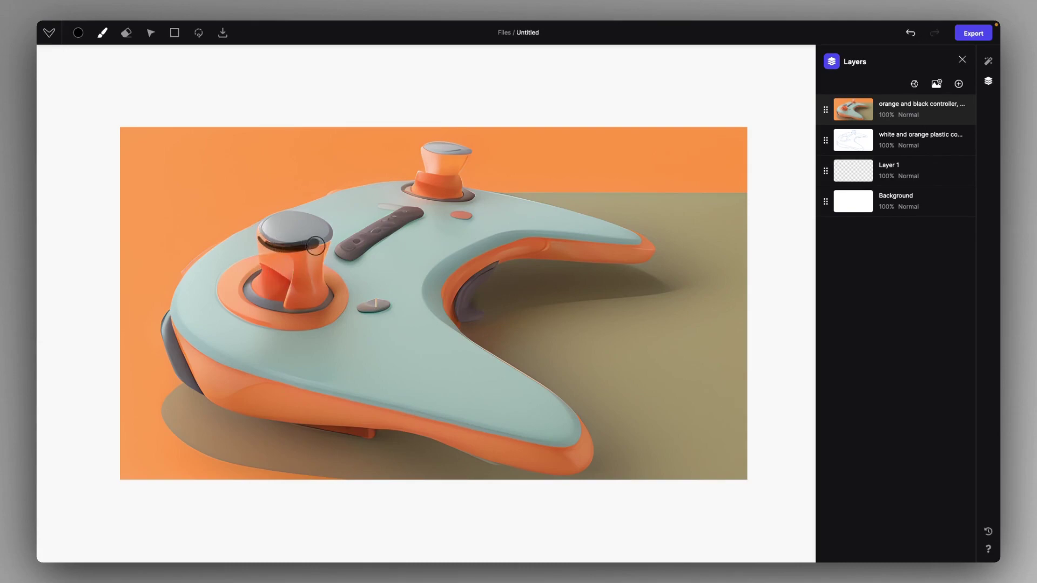
{"action": "key", "text": "ctrl+shift+n"}
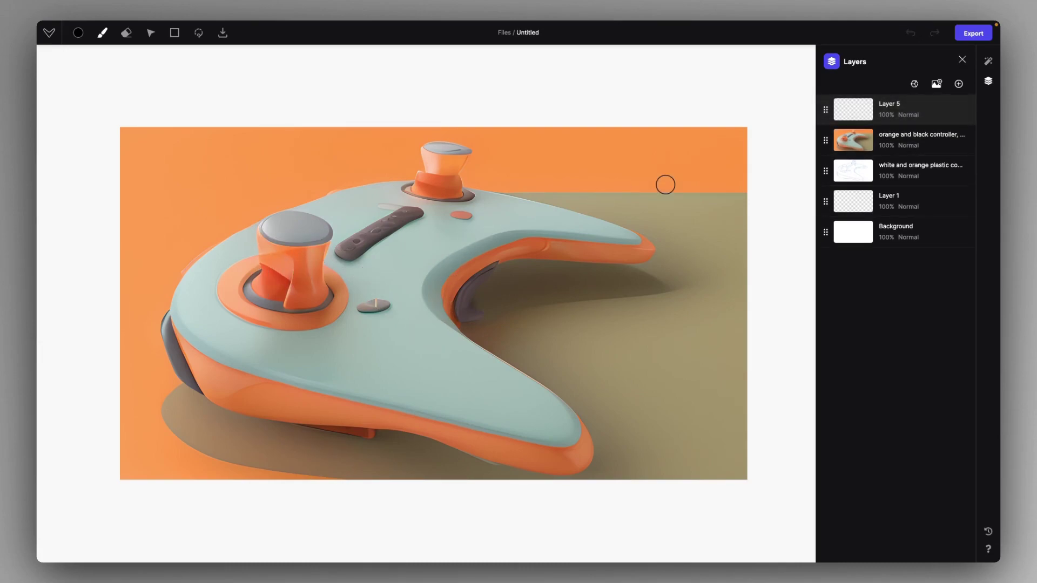
{"action": "mouse_move", "coordinate": [263, 236]}
{"action": "left_mouse_down"}
{"action": "mouse_move", "coordinate": [266, 284]}
{"action": "mouse_move", "coordinate": [290, 290]}
{"action": "mouse_move", "coordinate": [314, 250]}
{"action": "mouse_move", "coordinate": [267, 229]}
{"action": "mouse_move", "coordinate": [304, 245]}
{"action": "mouse_move", "coordinate": [268, 279]}
{"action": "mouse_move", "coordinate": [272, 262]}
{"action": "mouse_move", "coordinate": [284, 277]}
{"action": "mouse_move", "coordinate": [301, 242]}
{"action": "mouse_move", "coordinate": [315, 300]}
{"action": "mouse_move", "coordinate": [257, 289]}
{"action": "mouse_move", "coordinate": [306, 295]}
{"action": "mouse_move", "coordinate": [294, 300]}
{"action": "mouse_move", "coordinate": [312, 278]}
{"action": "mouse_move", "coordinate": [294, 249]}
{"action": "left_mouse_up"}
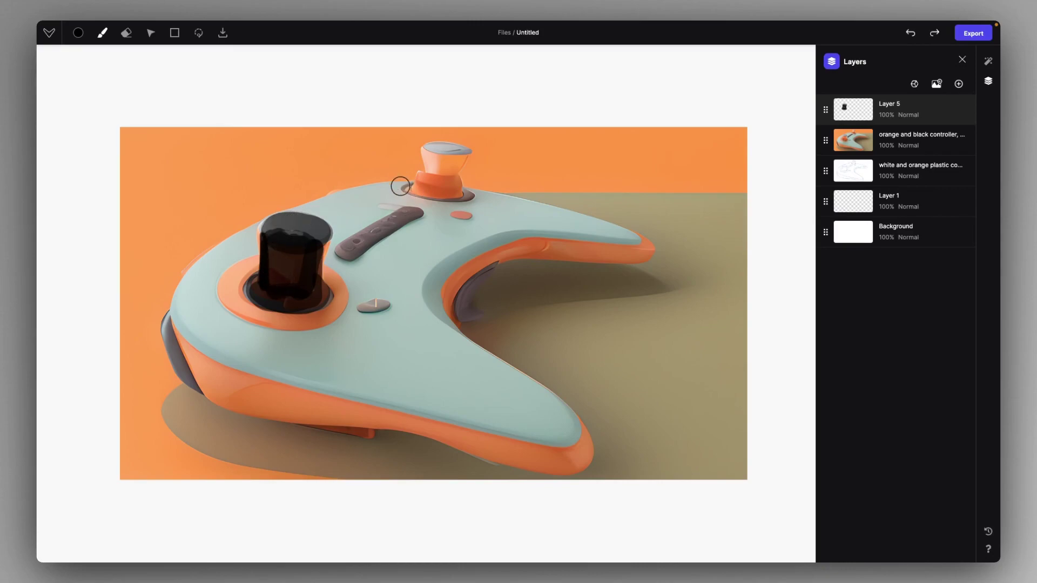
{"action": "left_click_drag", "start_coordinate": [398, 185], "coordinate": [442, 162]}
{"action": "left_click", "coordinate": [988, 61]}
Refine the painted controller into glossy black joysticks and keep the render.
{"action": "left_click", "coordinate": [926, 240]}
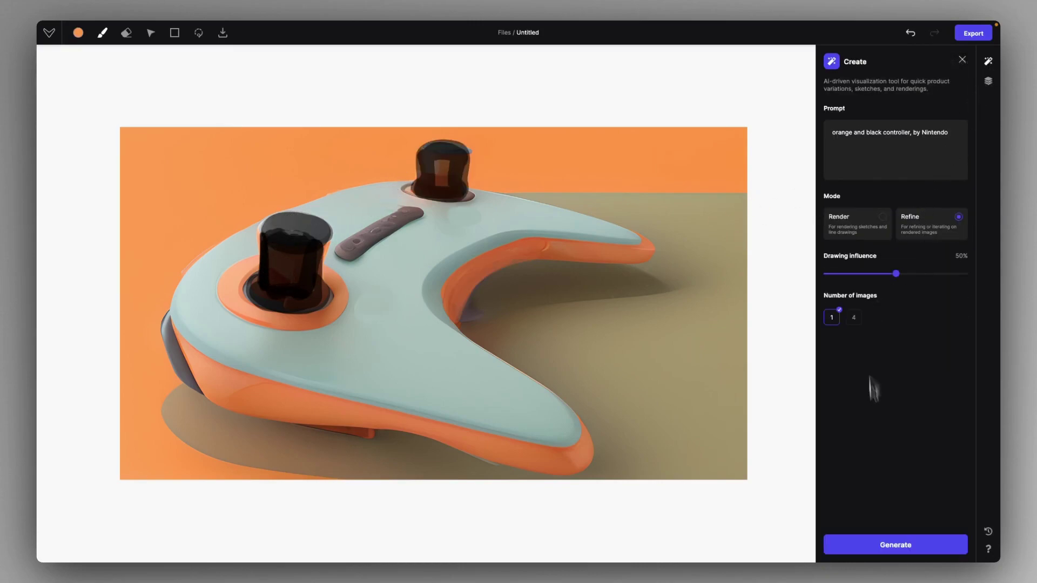
{"action": "left_click", "coordinate": [895, 547]}
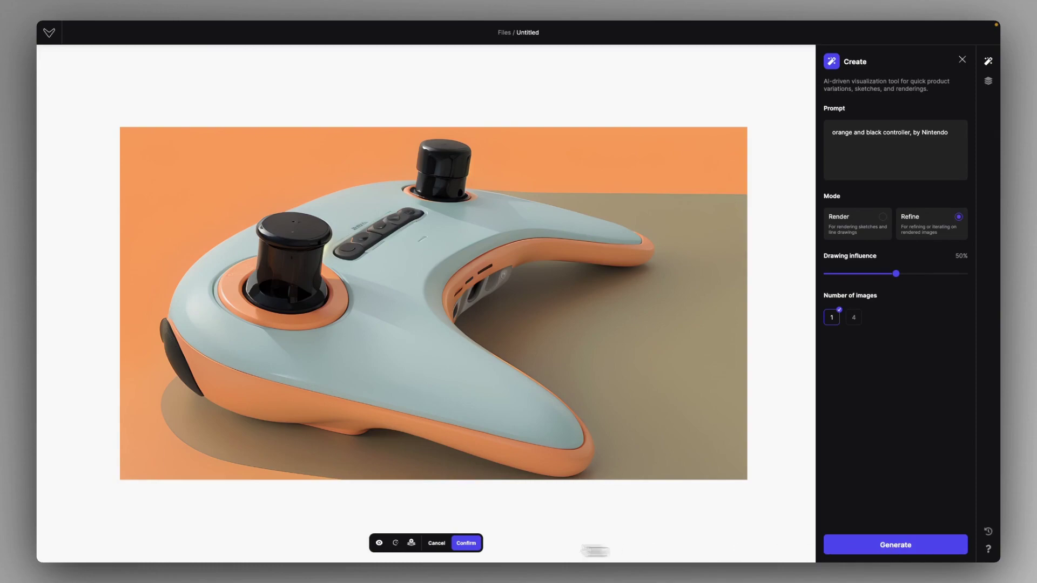
{"action": "left_click", "coordinate": [466, 544]}
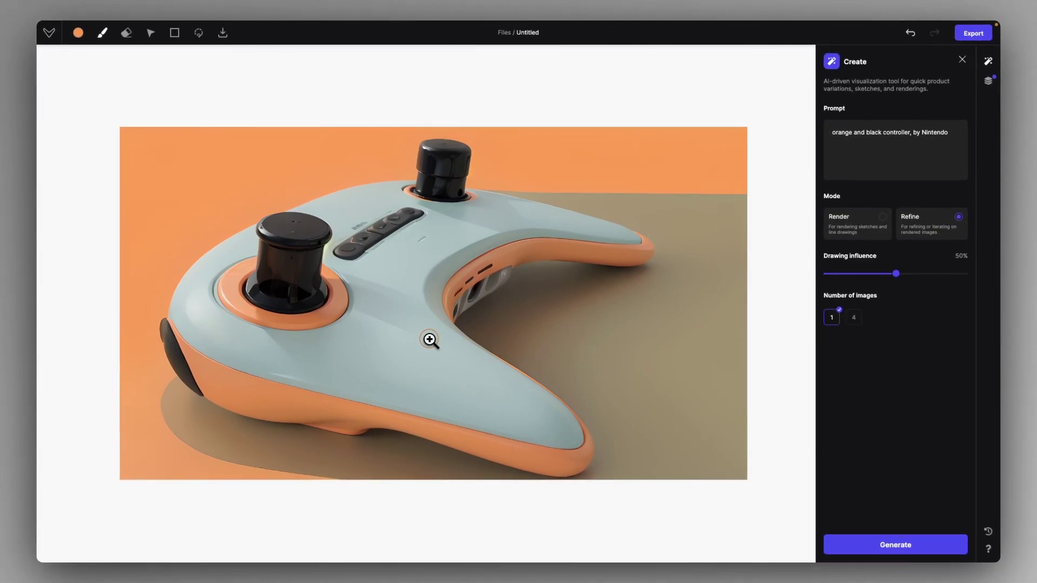
Start a new file with the car sketch and render it from the prompt 'silver concept vehicle'.
{"action": "left_click", "coordinate": [49, 32]}
{"action": "left_click", "coordinate": [67, 52]}
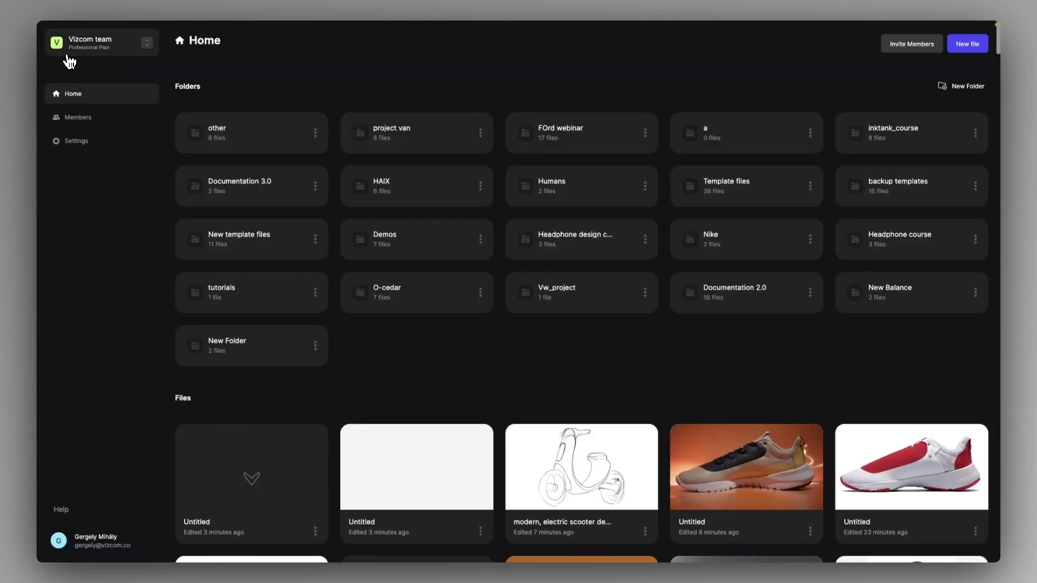
{"action": "left_click", "coordinate": [967, 44]}
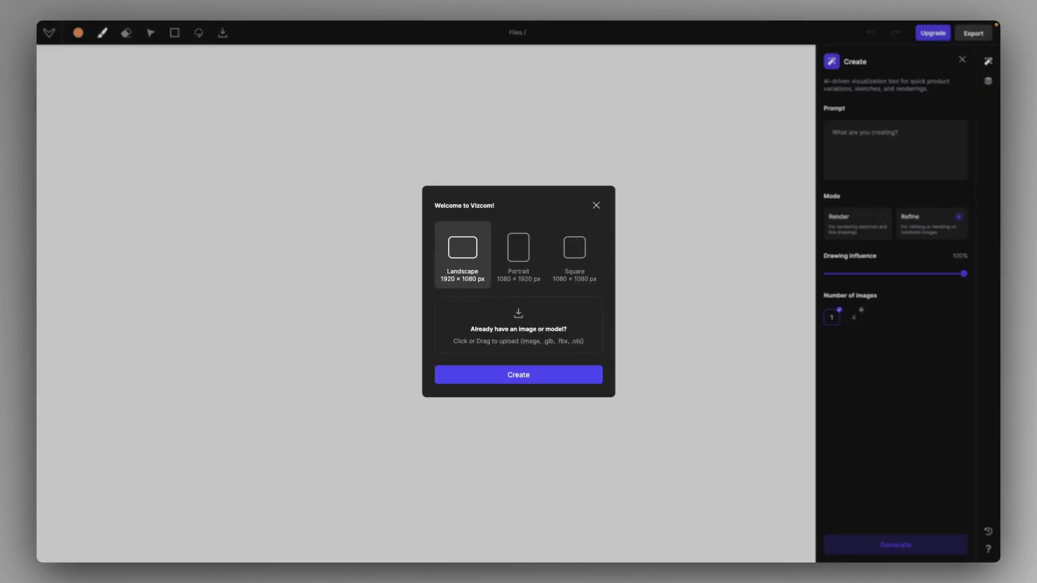
{"action": "mouse_move", "coordinate": [337, 338]}
{"action": "left_mouse_down"}
{"action": "mouse_move", "coordinate": [437, 308]}
{"action": "mouse_move", "coordinate": [411, 302]}
{"action": "left_mouse_up"}
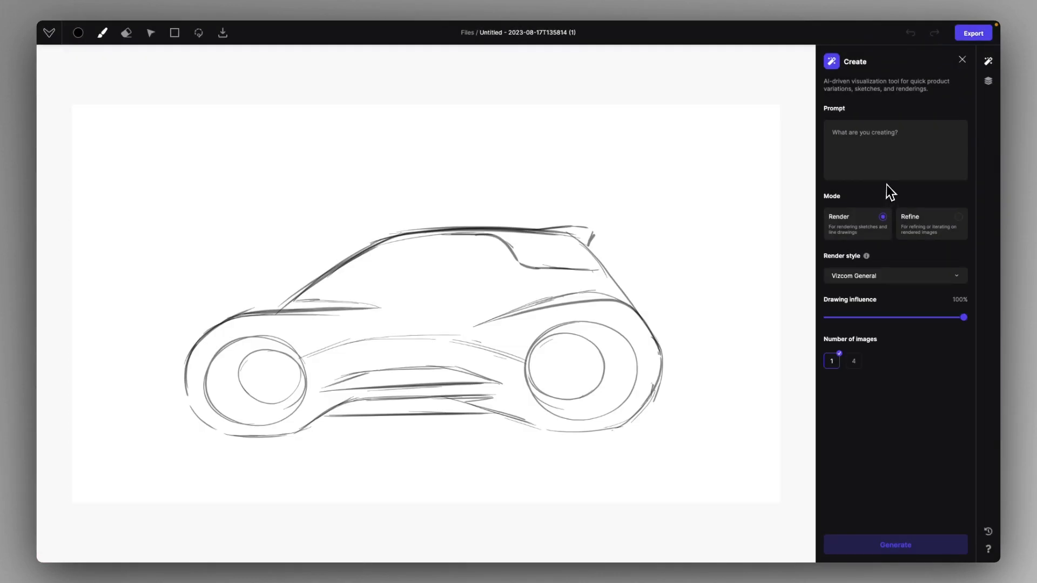
{"action": "type", "text": "silver concept ve"}
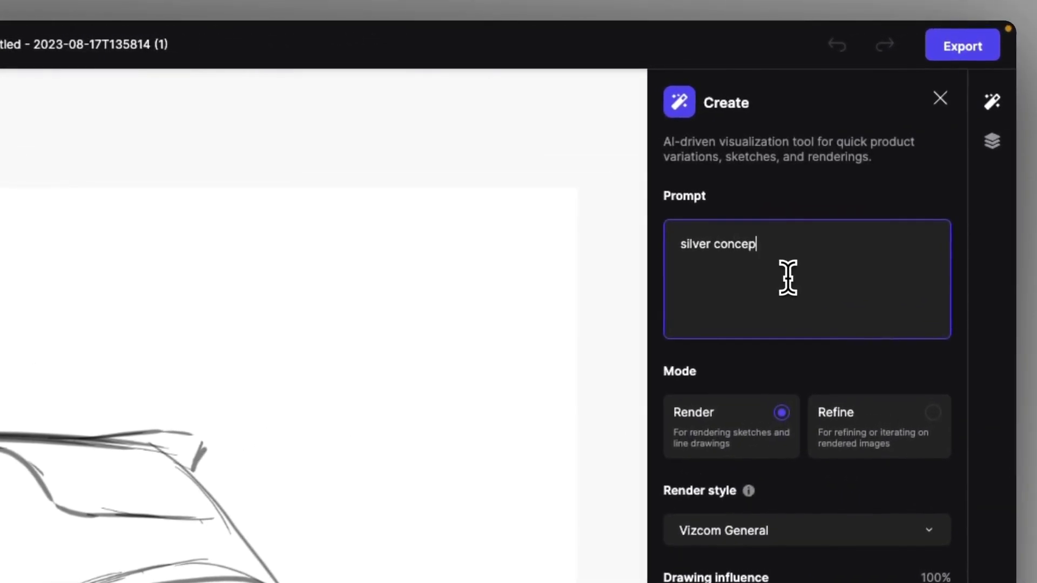
{"action": "type", "text": "hicle"}
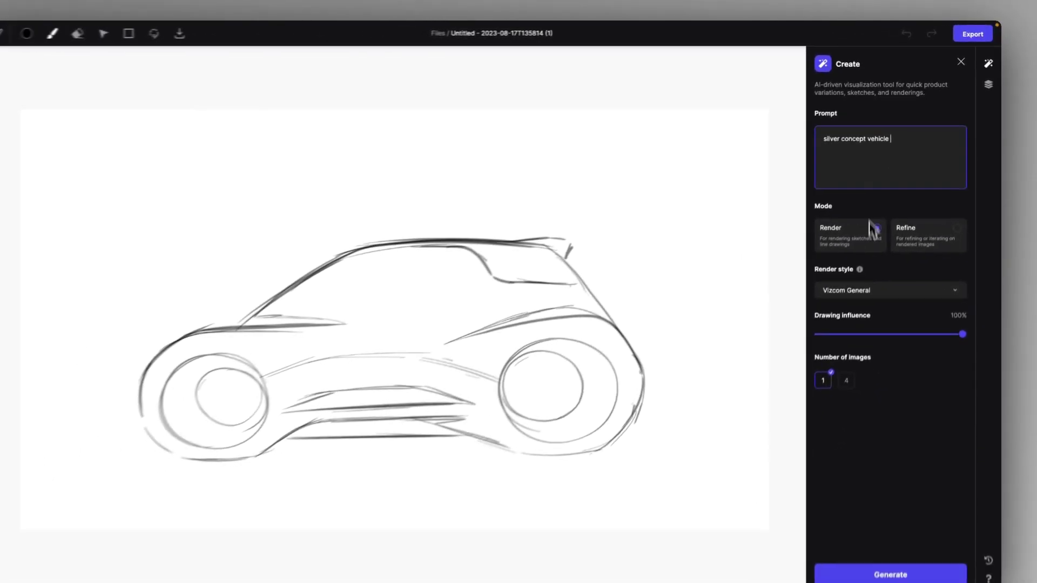
{"action": "left_click", "coordinate": [869, 576]}
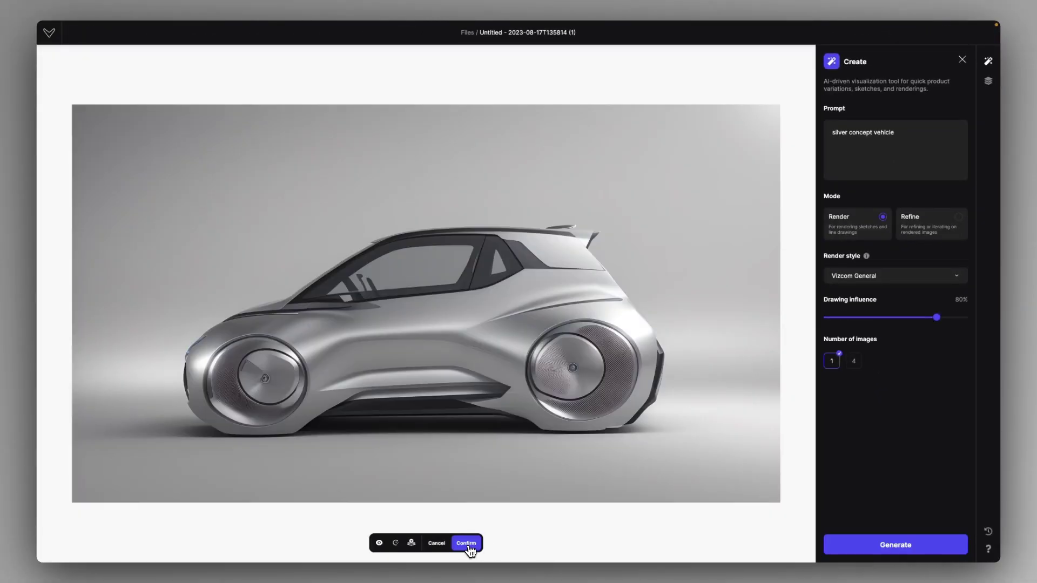
Keep the silver car render, then refine it at 50% influence and compare with the original.
{"action": "left_click", "coordinate": [468, 545]}
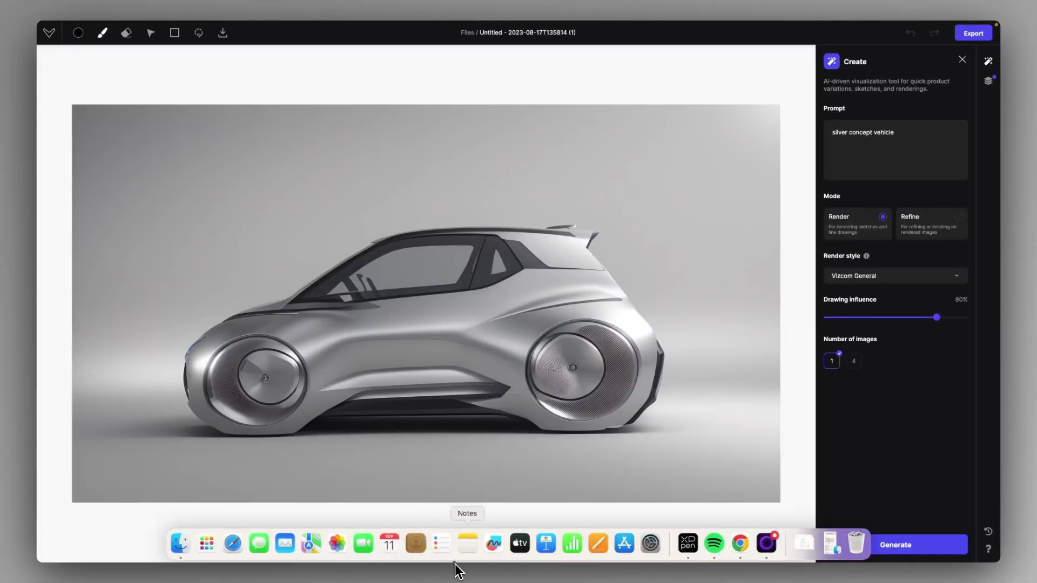
{"action": "left_click", "coordinate": [921, 231]}
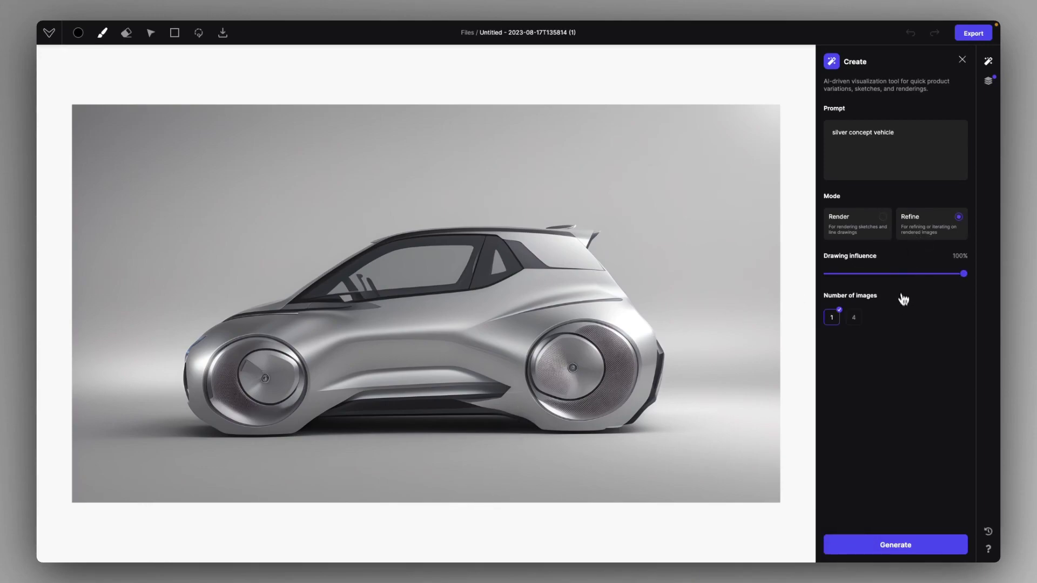
{"action": "left_click", "coordinate": [896, 275]}
{"action": "left_click", "coordinate": [894, 545]}
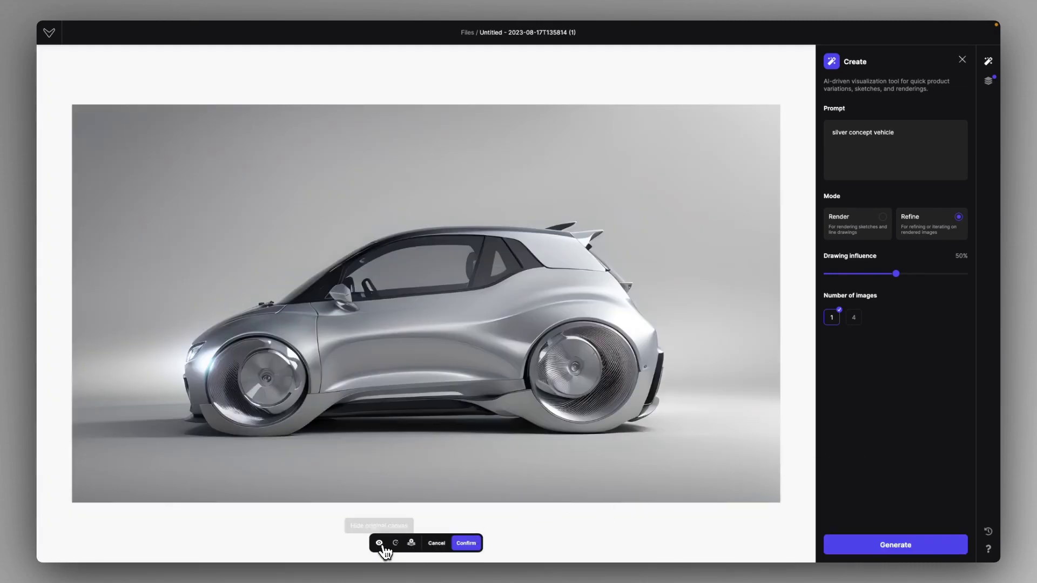
{"action": "left_click", "coordinate": [383, 542]}
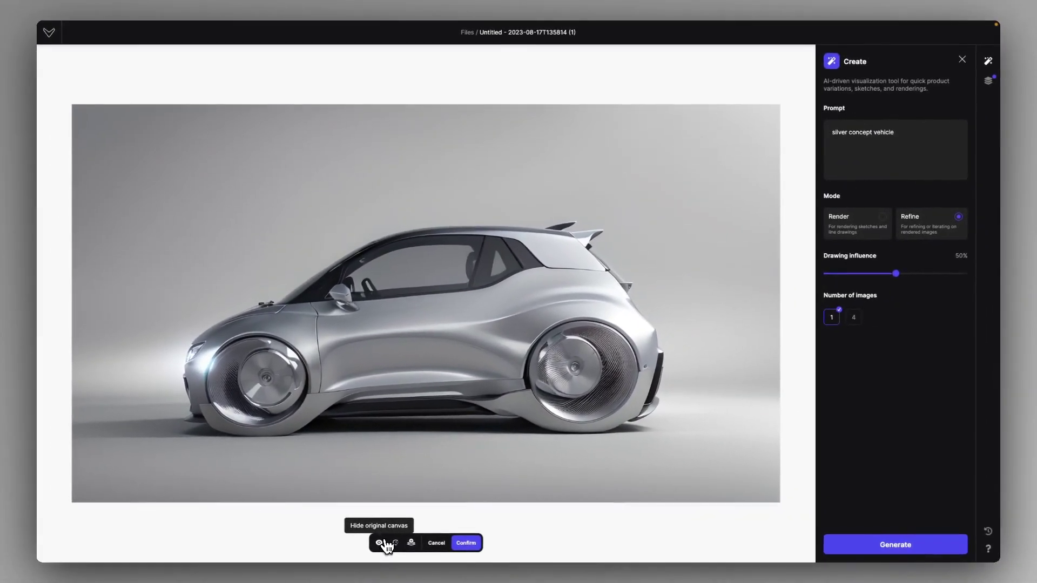
{"action": "left_click", "coordinate": [384, 543]}
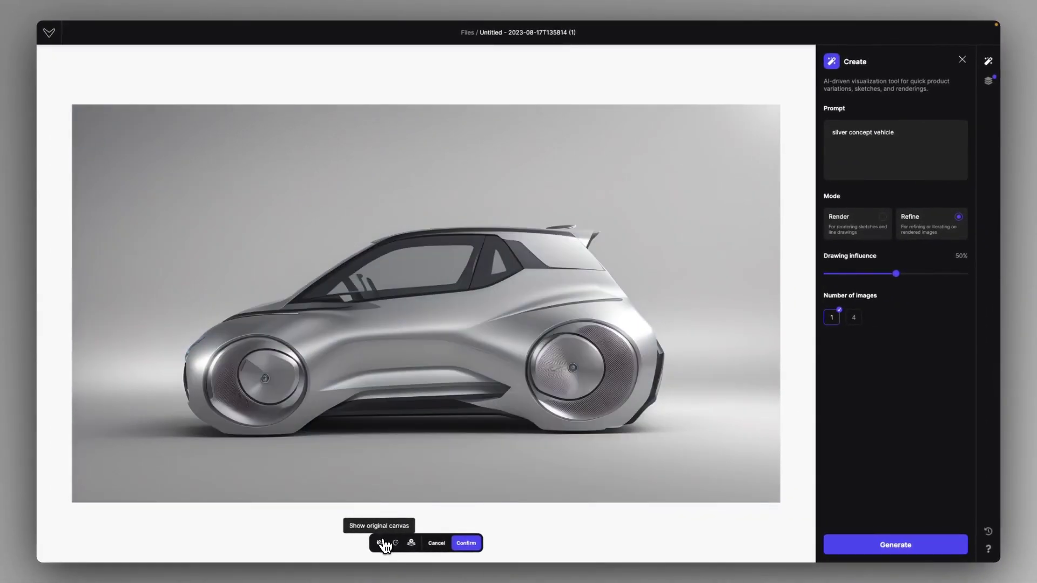
Discard the refined render and paint black wheels with light grey d3d3d3 spoke shapes.
{"action": "left_click", "coordinate": [435, 544]}
{"action": "left_click", "coordinate": [79, 33]}
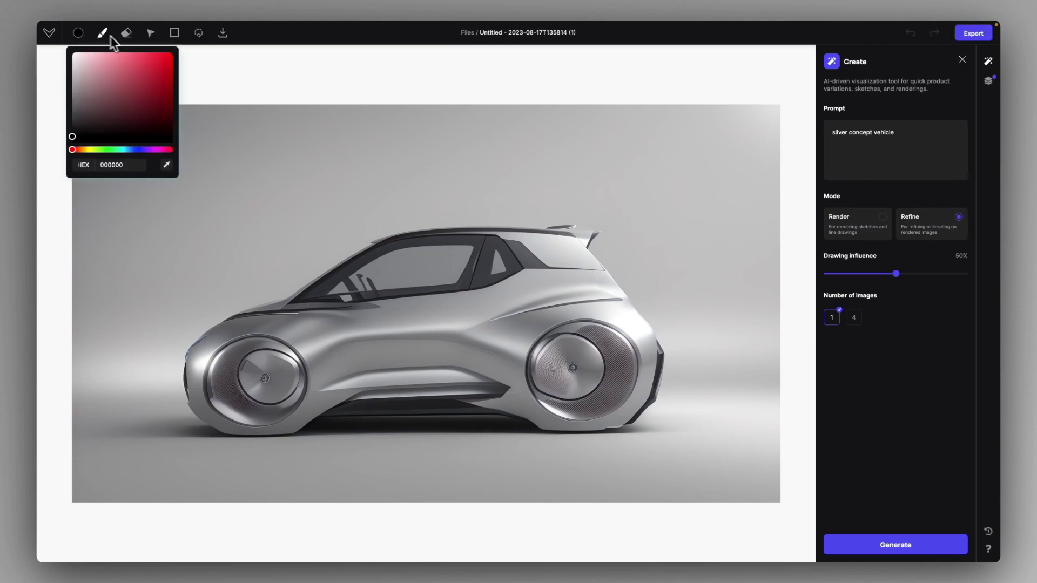
{"action": "left_click", "coordinate": [179, 34]}
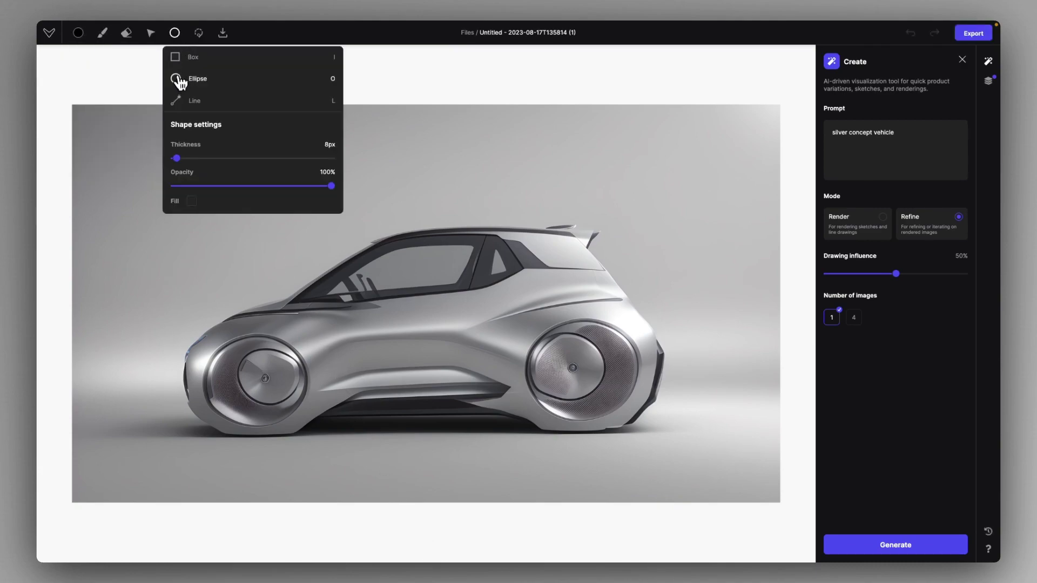
{"action": "left_click", "coordinate": [102, 32]}
{"action": "left_click", "coordinate": [102, 33]}
{"action": "left_click", "coordinate": [78, 32]}
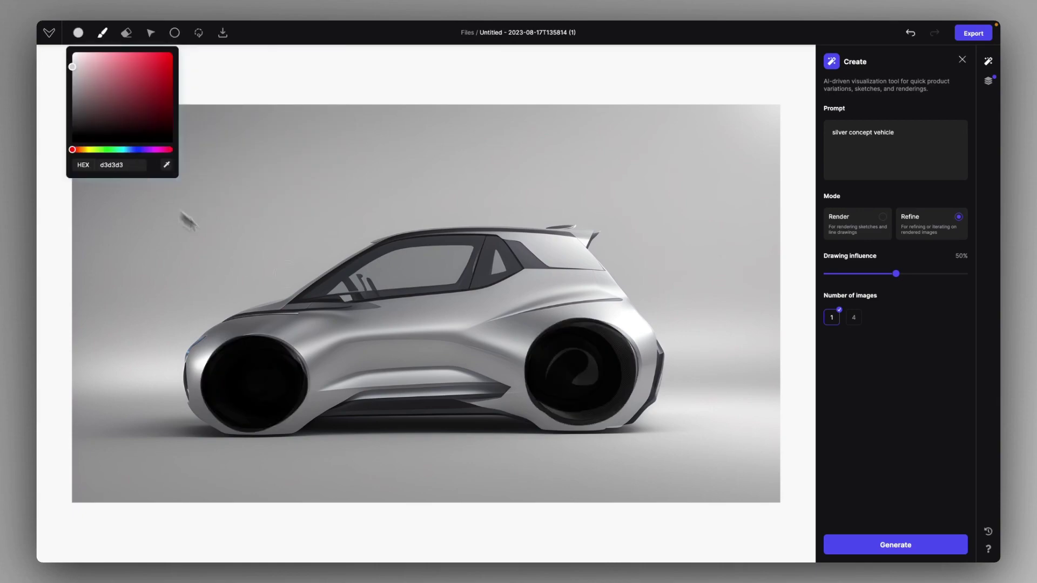
{"action": "left_click", "coordinate": [988, 81]}
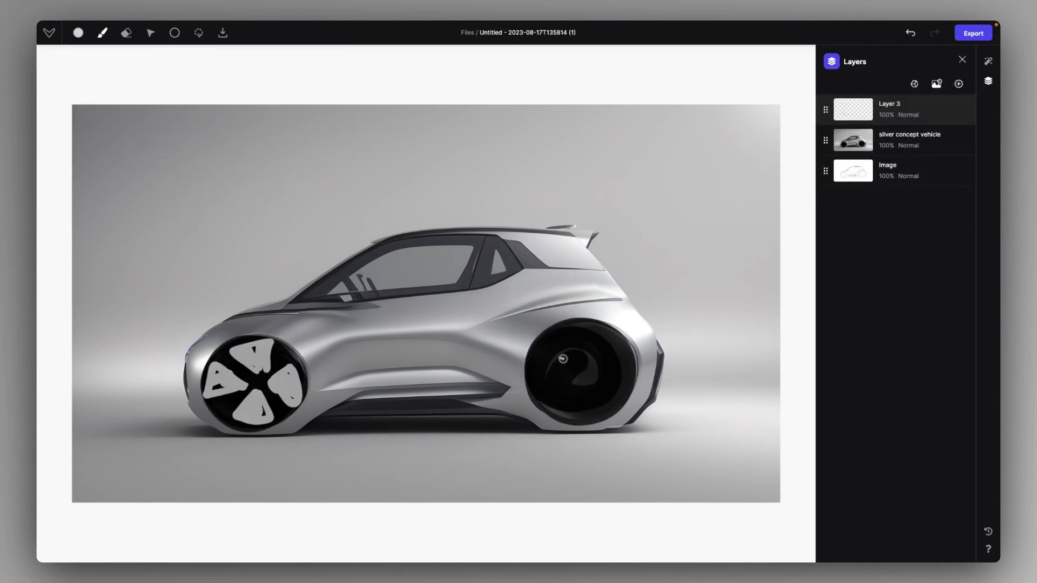
{"action": "mouse_move", "coordinate": [563, 359]}
{"action": "left_mouse_down"}
{"action": "mouse_move", "coordinate": [578, 327]}
{"action": "mouse_move", "coordinate": [567, 355]}
{"action": "mouse_move", "coordinate": [596, 328]}
{"action": "mouse_move", "coordinate": [562, 353]}
{"action": "mouse_move", "coordinate": [619, 348]}
{"action": "mouse_move", "coordinate": [593, 375]}
{"action": "mouse_move", "coordinate": [583, 368]}
{"action": "mouse_move", "coordinate": [618, 372]}
{"action": "mouse_move", "coordinate": [606, 405]}
{"action": "mouse_move", "coordinate": [543, 365]}
{"action": "left_mouse_up"}
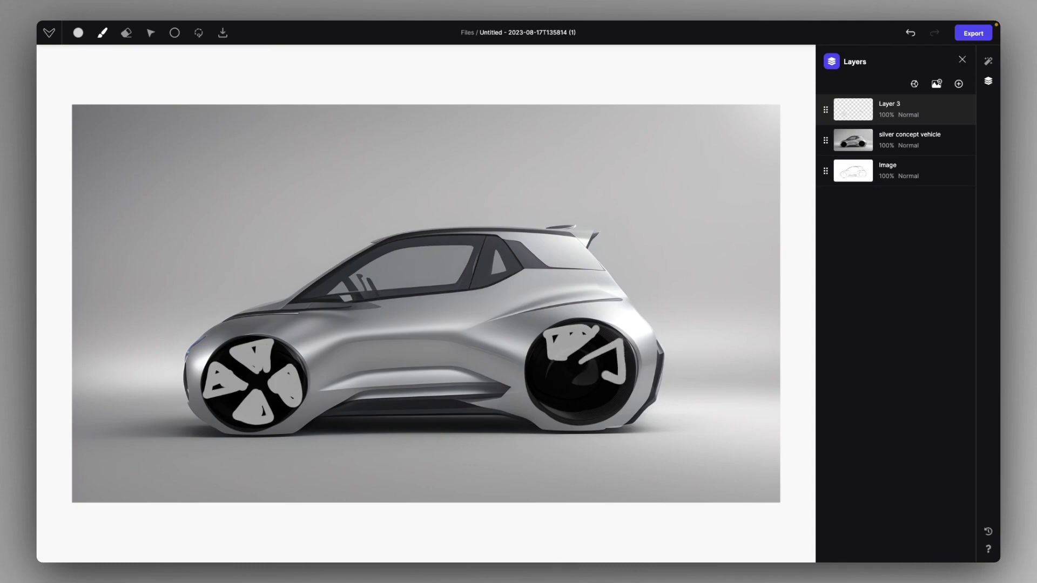
Switch the brush colour to orange and paint orange accents on both wheels.
{"action": "left_click", "coordinate": [78, 32]}
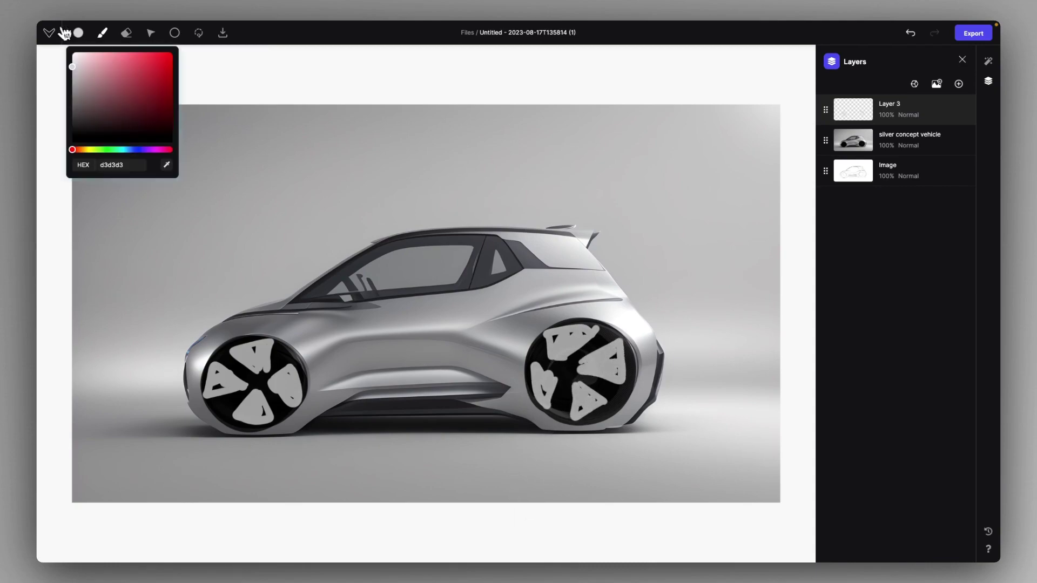
{"action": "left_click", "coordinate": [150, 53]}
{"action": "left_click_drag", "start_coordinate": [101, 150], "coordinate": [81, 149]}
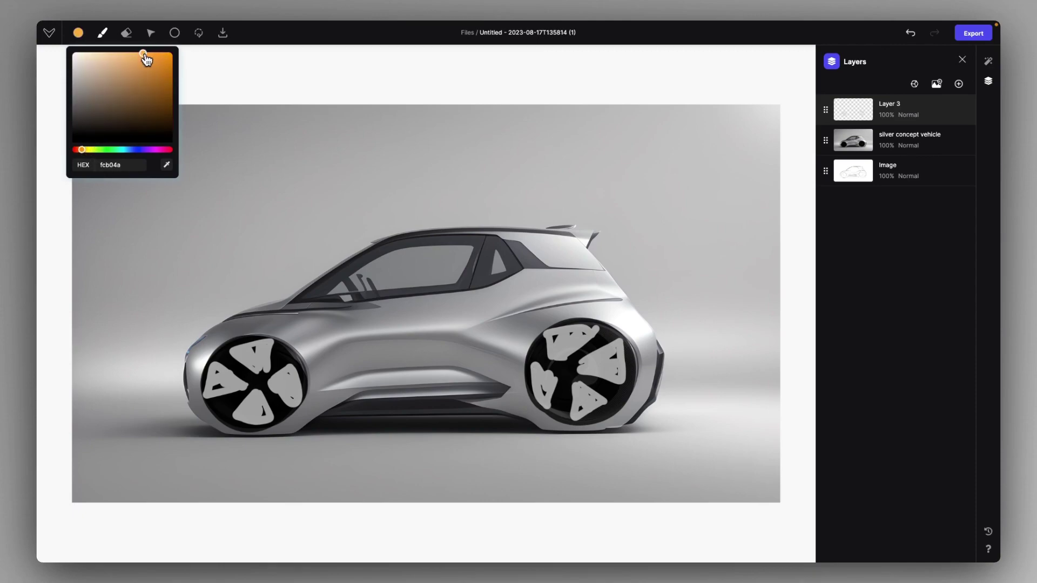
{"action": "left_click", "coordinate": [102, 32]}
{"action": "left_click_drag", "start_coordinate": [272, 379], "coordinate": [295, 373]}
{"action": "left_click_drag", "start_coordinate": [548, 351], "coordinate": [562, 327]}
Paint orange over the roof line, rear pillar, front roof edge and side sill stripes.
{"action": "left_click_drag", "start_coordinate": [522, 267], "coordinate": [600, 266]}
{"action": "mouse_move", "coordinate": [390, 238]}
{"action": "left_mouse_down"}
{"action": "mouse_move", "coordinate": [499, 225]}
{"action": "mouse_move", "coordinate": [402, 236]}
{"action": "mouse_move", "coordinate": [590, 234]}
{"action": "left_mouse_up"}
{"action": "mouse_move", "coordinate": [529, 266]}
{"action": "left_mouse_down"}
{"action": "mouse_move", "coordinate": [499, 236]}
{"action": "mouse_move", "coordinate": [431, 237]}
{"action": "mouse_move", "coordinate": [511, 236]}
{"action": "mouse_move", "coordinate": [596, 265]}
{"action": "mouse_move", "coordinate": [581, 243]}
{"action": "mouse_move", "coordinate": [529, 245]}
{"action": "mouse_move", "coordinate": [532, 259]}
{"action": "mouse_move", "coordinate": [495, 237]}
{"action": "mouse_move", "coordinate": [378, 246]}
{"action": "left_mouse_up"}
{"action": "left_click_drag", "start_coordinate": [496, 390], "coordinate": [320, 419]}
{"action": "left_click", "coordinate": [988, 61]}
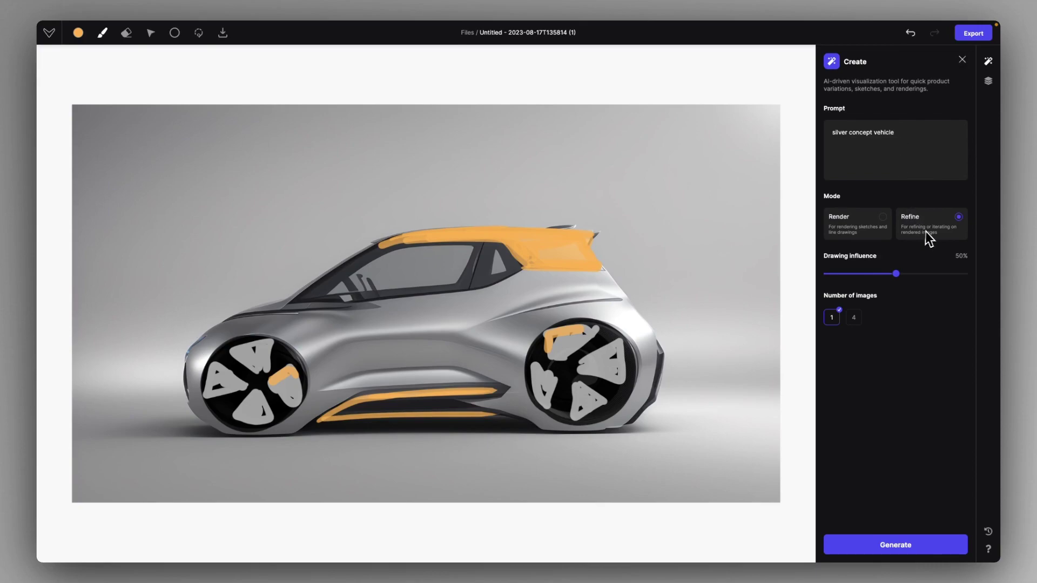
Generate a Refine render of the painted car, compare it with the original, and confirm it.
{"action": "left_click", "coordinate": [889, 545]}
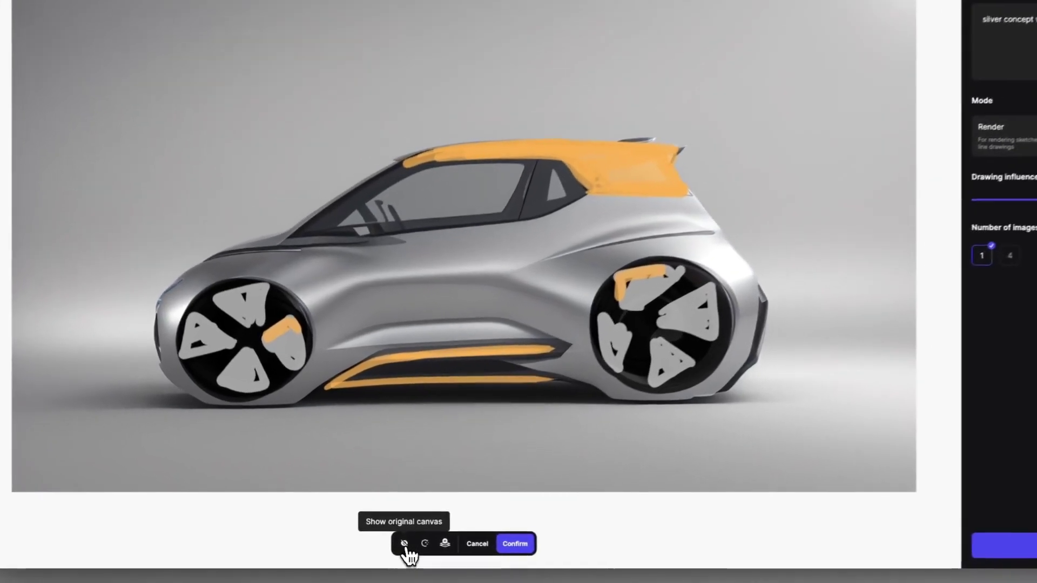
{"action": "left_click", "coordinate": [380, 542]}
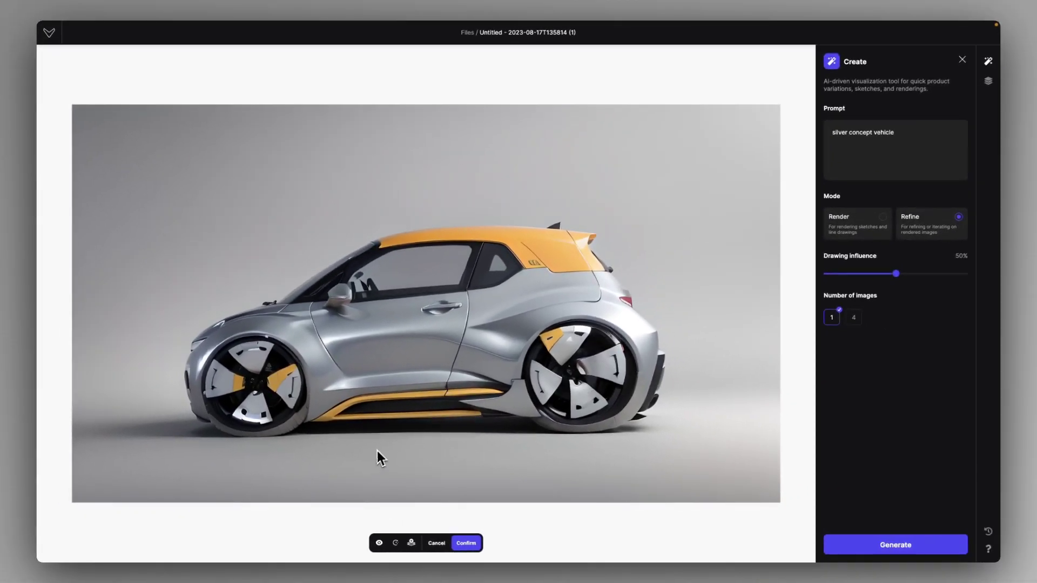
{"action": "left_click", "coordinate": [381, 547]}
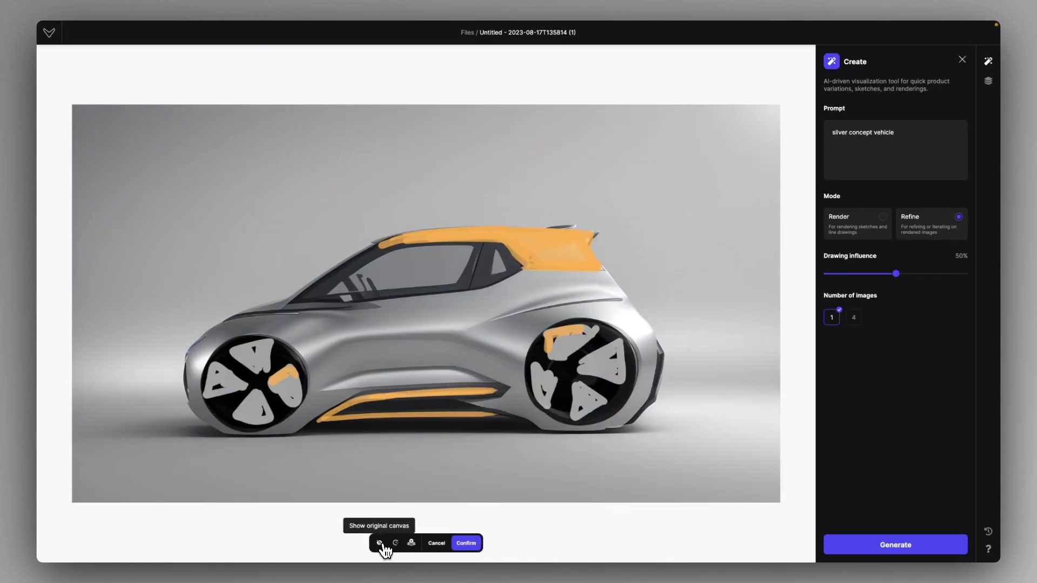
{"action": "left_click", "coordinate": [383, 546]}
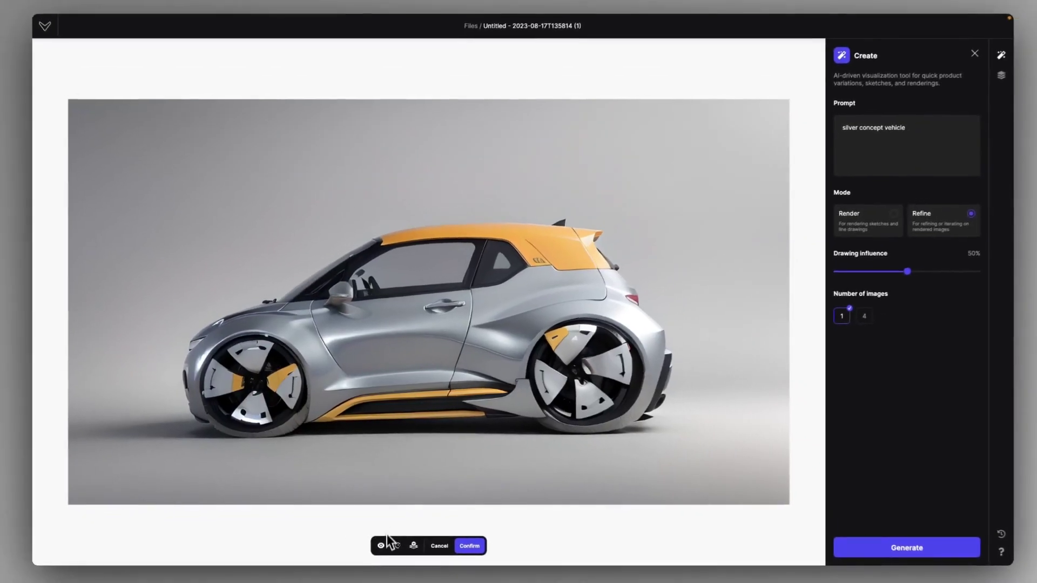
{"action": "left_click", "coordinate": [469, 546]}
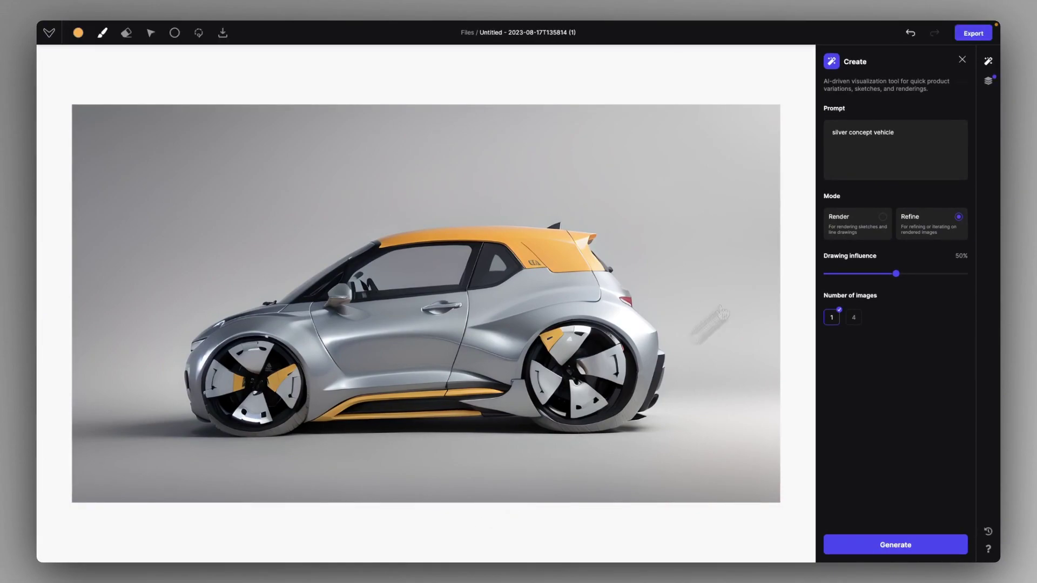
Hide the latest render, raise drawing influence to 60%, then generate and keep a new Refine render.
{"action": "left_click", "coordinate": [988, 81]}
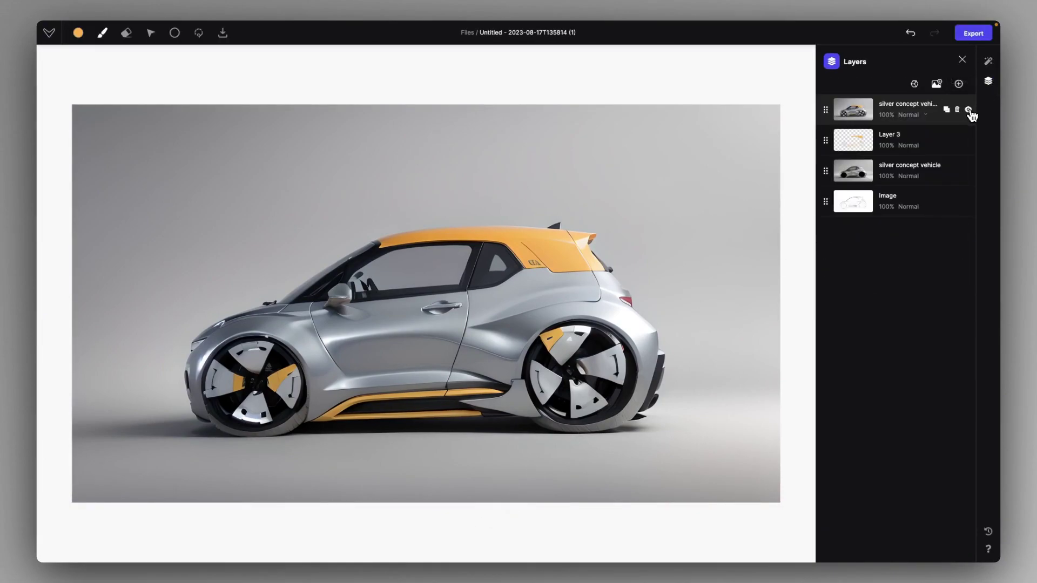
{"action": "left_click", "coordinate": [972, 108]}
{"action": "left_click", "coordinate": [989, 61]}
{"action": "left_click", "coordinate": [910, 273]}
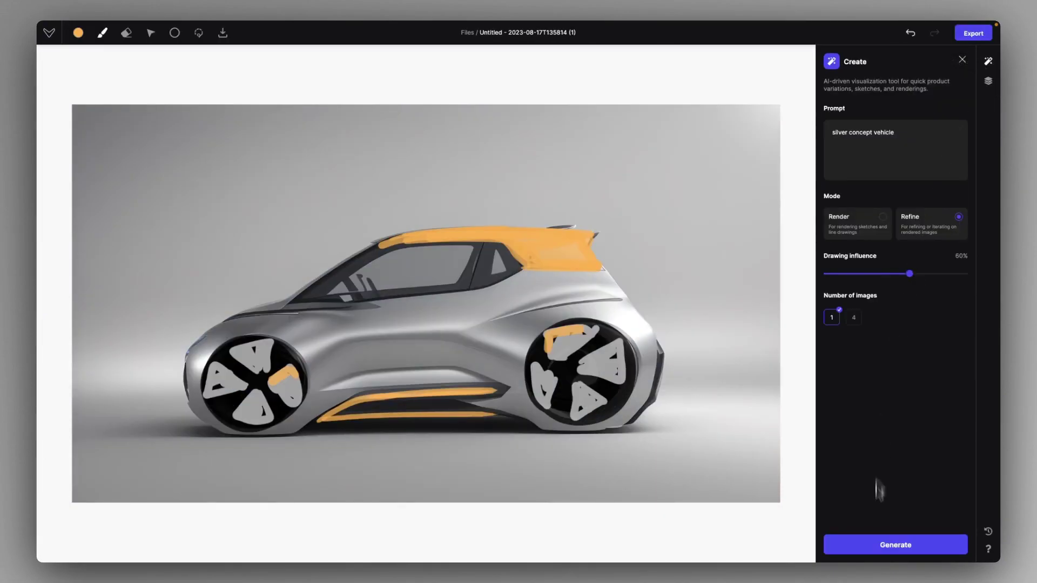
{"action": "left_click", "coordinate": [883, 545]}
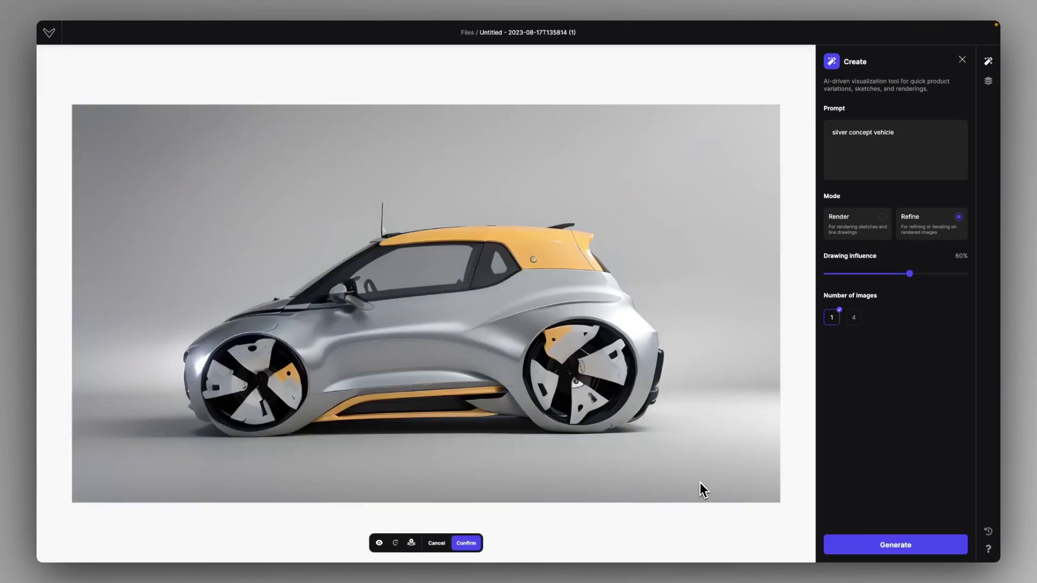
{"action": "left_click", "coordinate": [468, 543]}
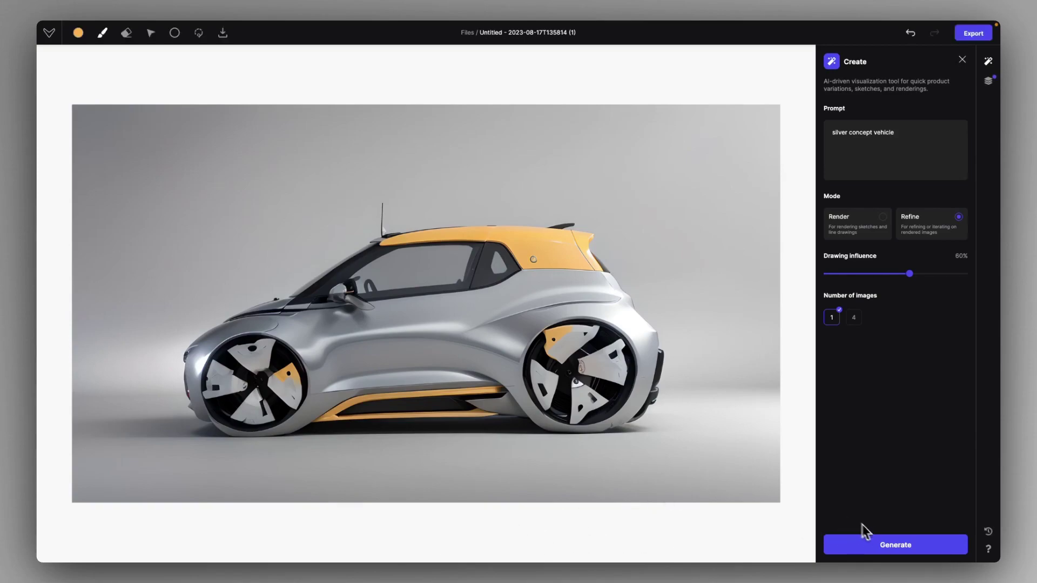